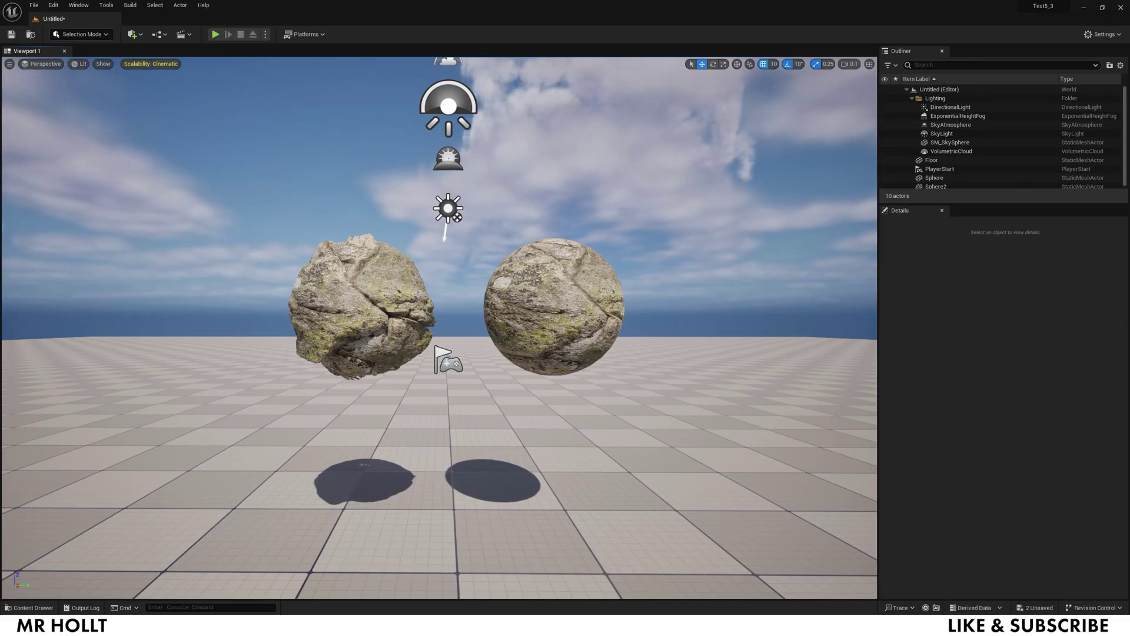
- Examine the displaced rock sphere and the smooth rock sphere side by side in the viewport
right_click_drag(632, 208, 610, 198)
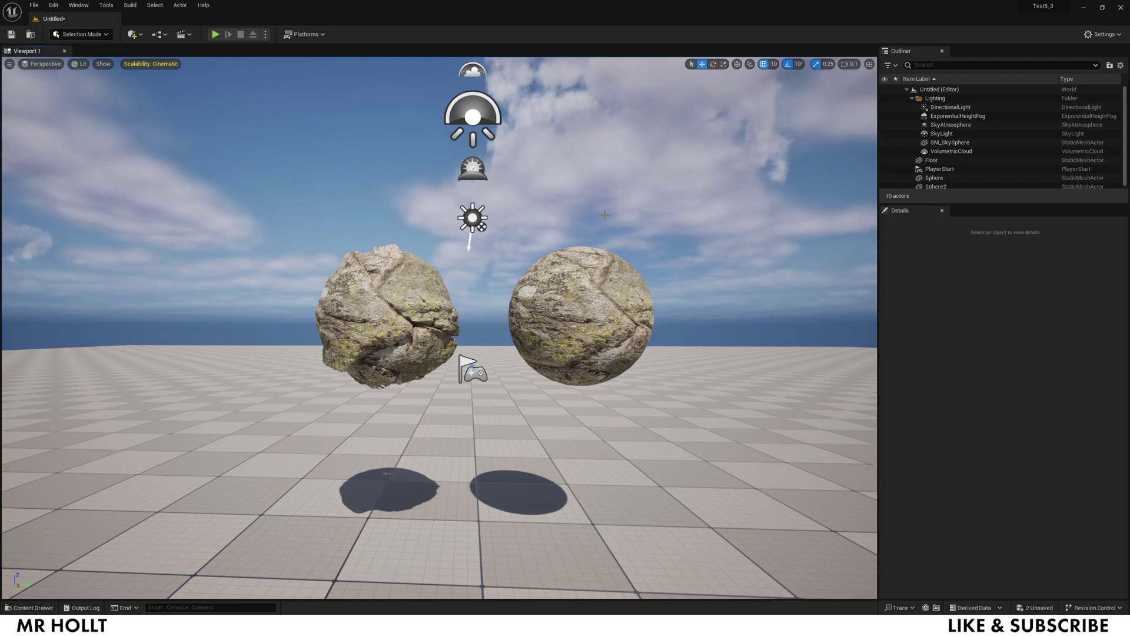
right_click_drag(520, 256, 547, 268)
key("w")
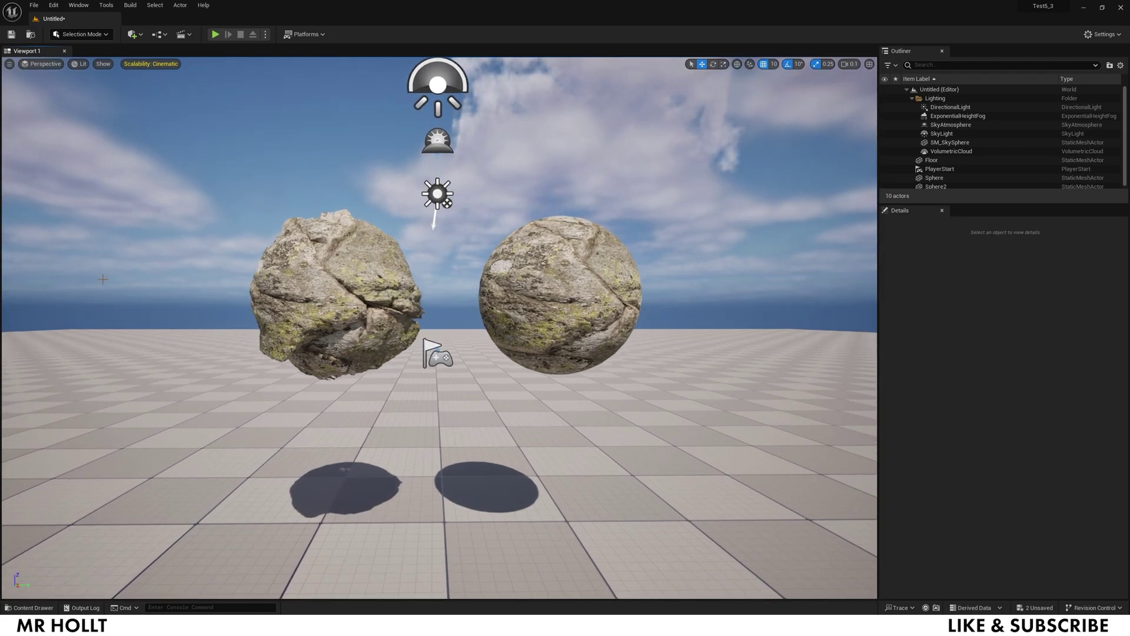
left_click(337, 280)
left_click(572, 278)
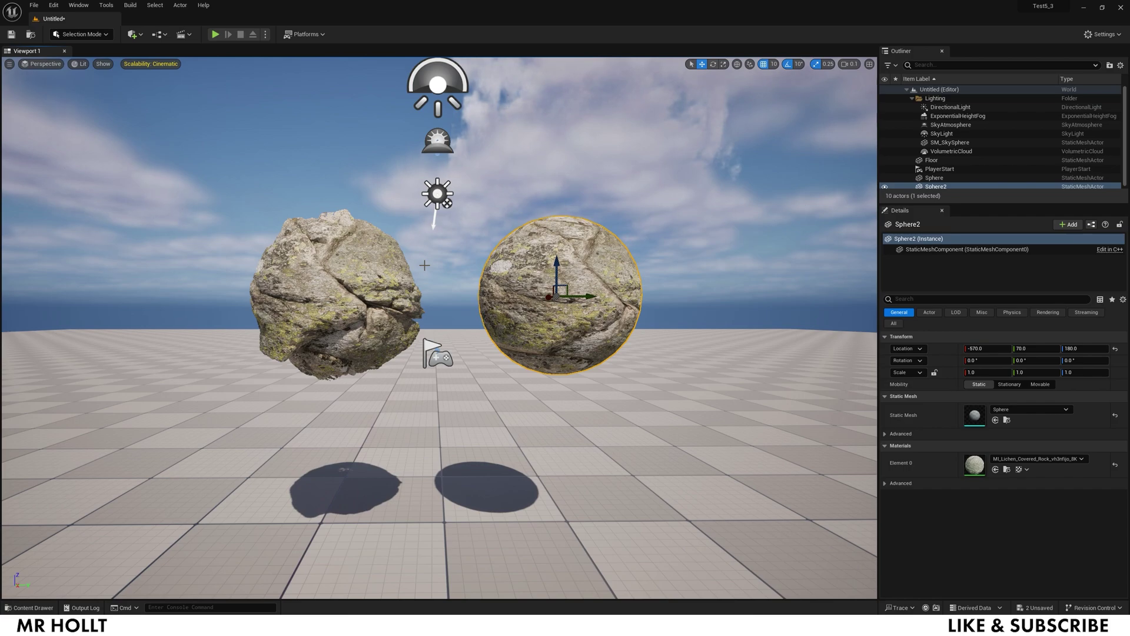
right_click_drag(414, 212, 401, 209)
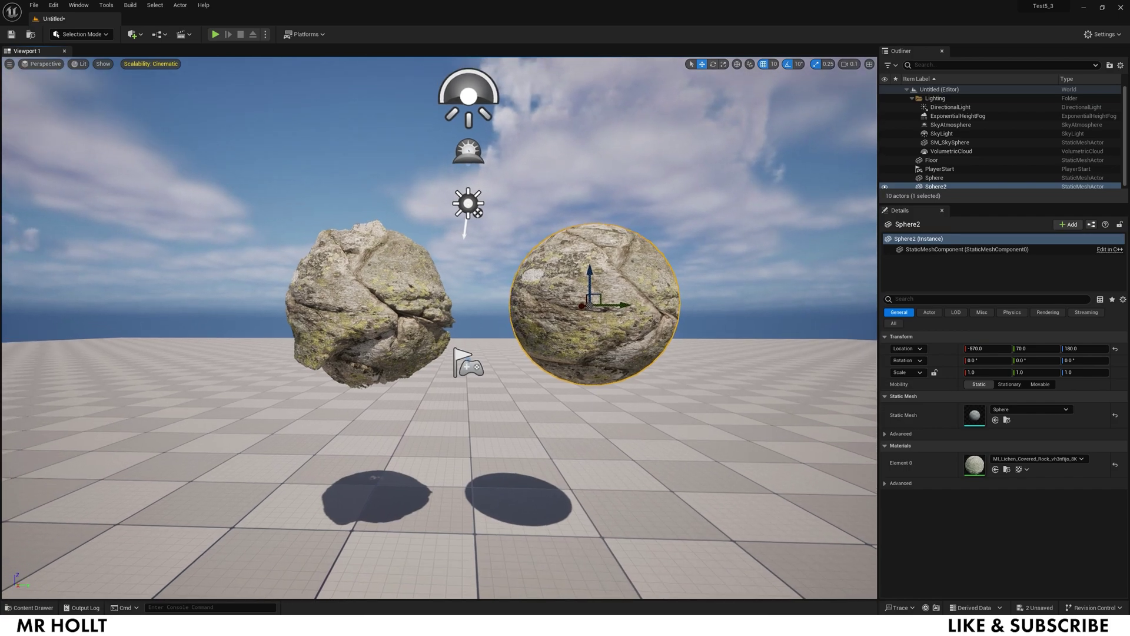
right_click_drag(381, 305, 391, 305)
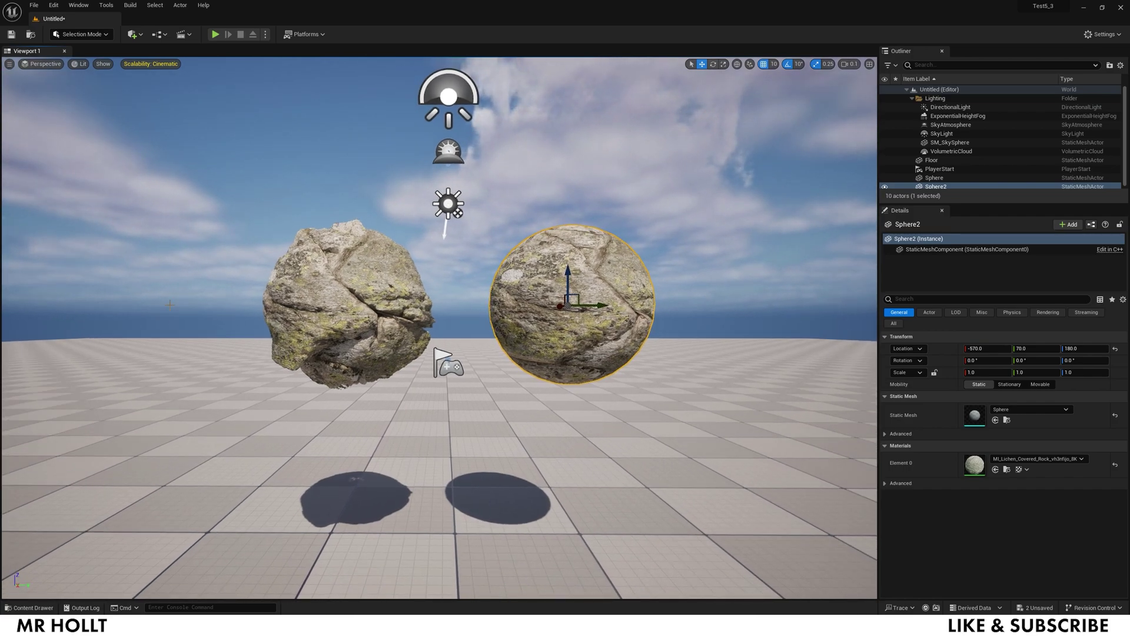
left_click(380, 305)
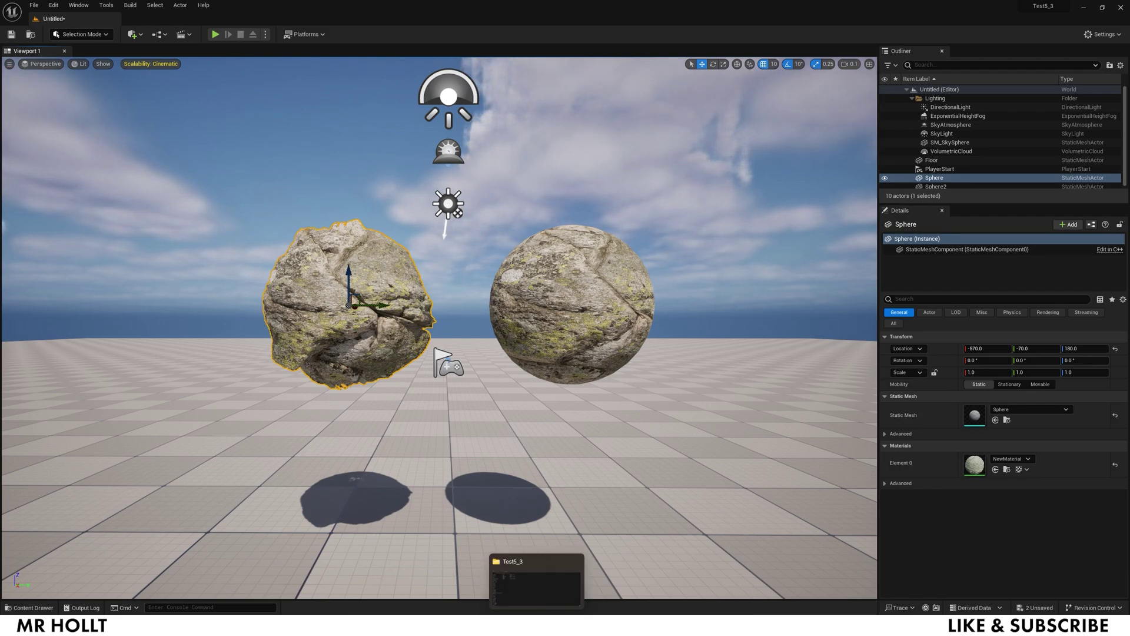
- Switch to the Test5_3 project folder in File Explorer and open the DefaultEngine configuration file from its Config folder
left_click(536, 624)
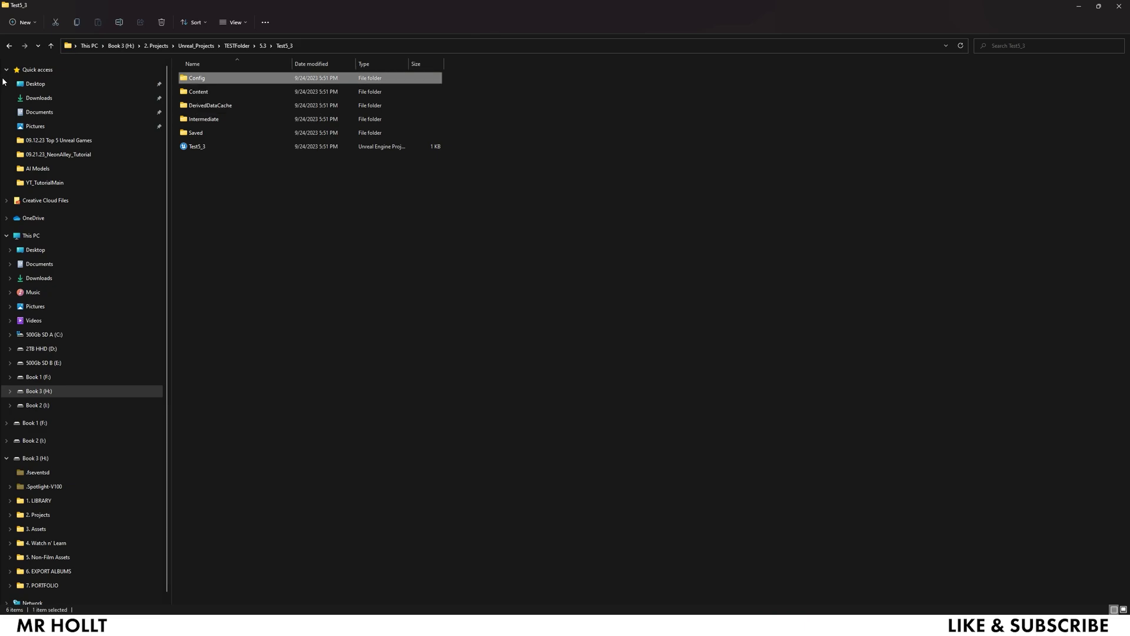
key("Return")
key("Down")
key("Down")
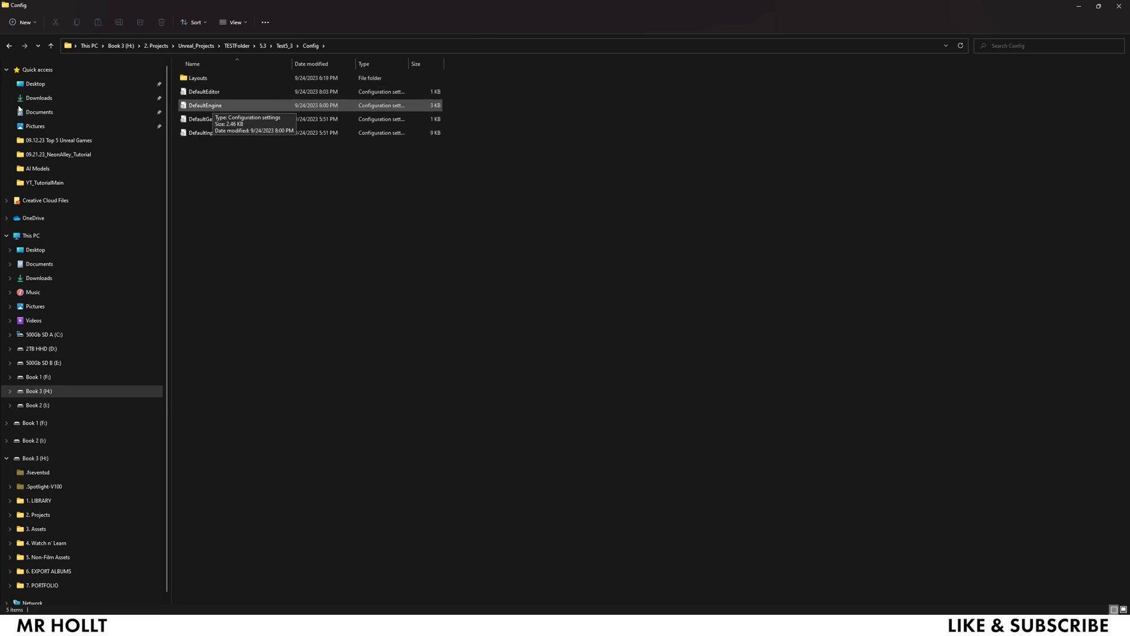
key("Return")
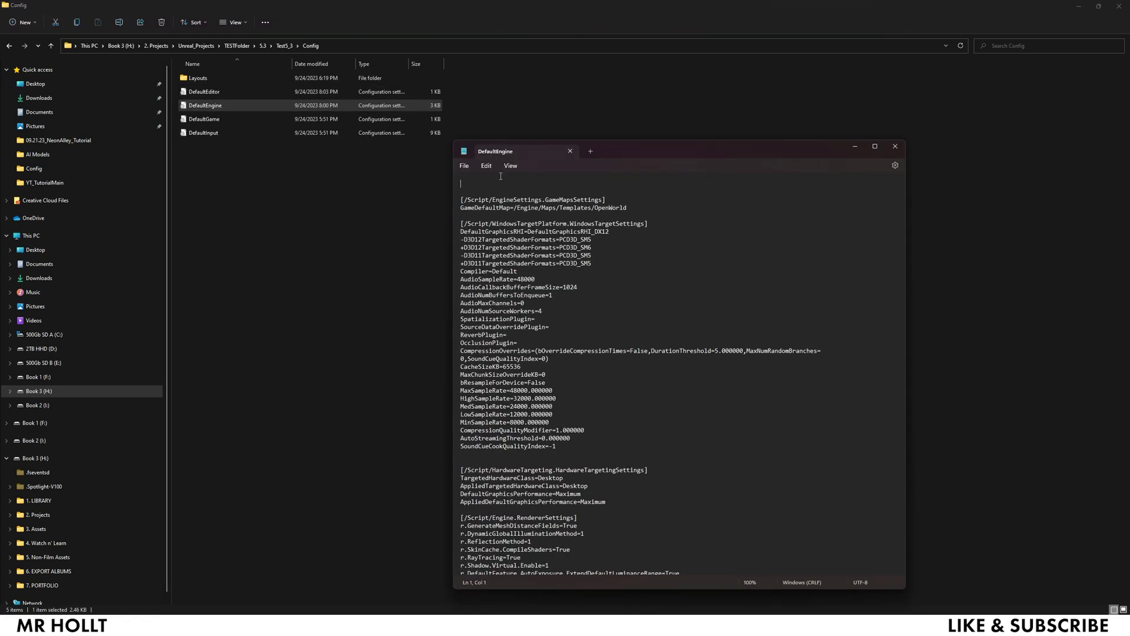
- Review the r.Nanite.AllowTessellation=1 and r.Nanite.Tessellation=1 lines under RendererSettings in DefaultEngine, then close the file and return to Unreal Editor
left_click_drag(483, 146, 404, 75)
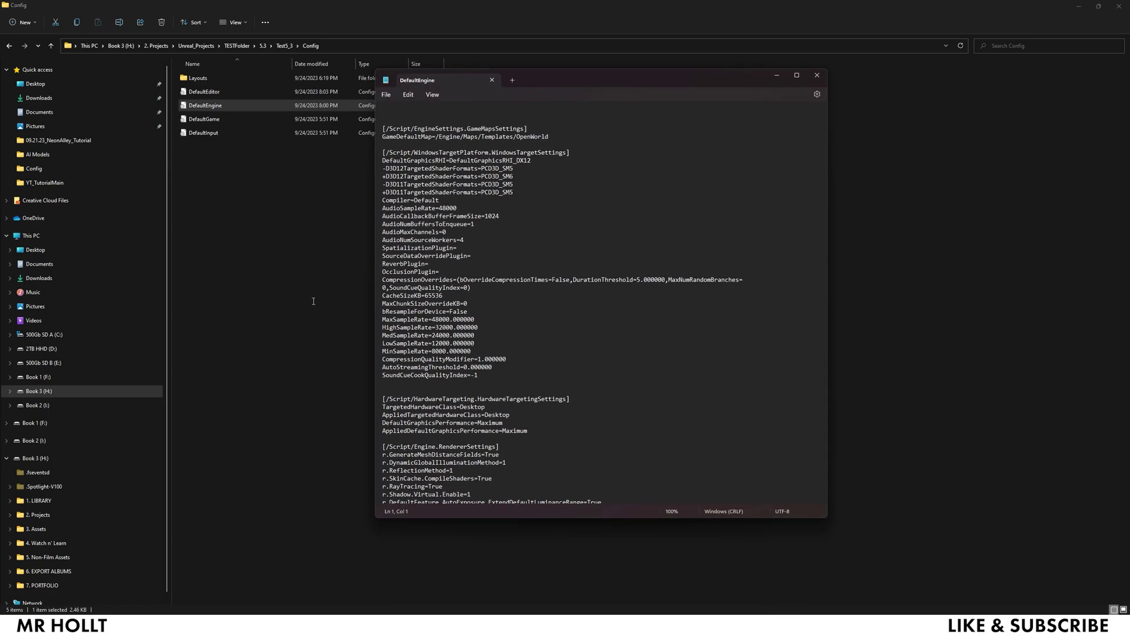
scroll(316, 310, "down", 9)
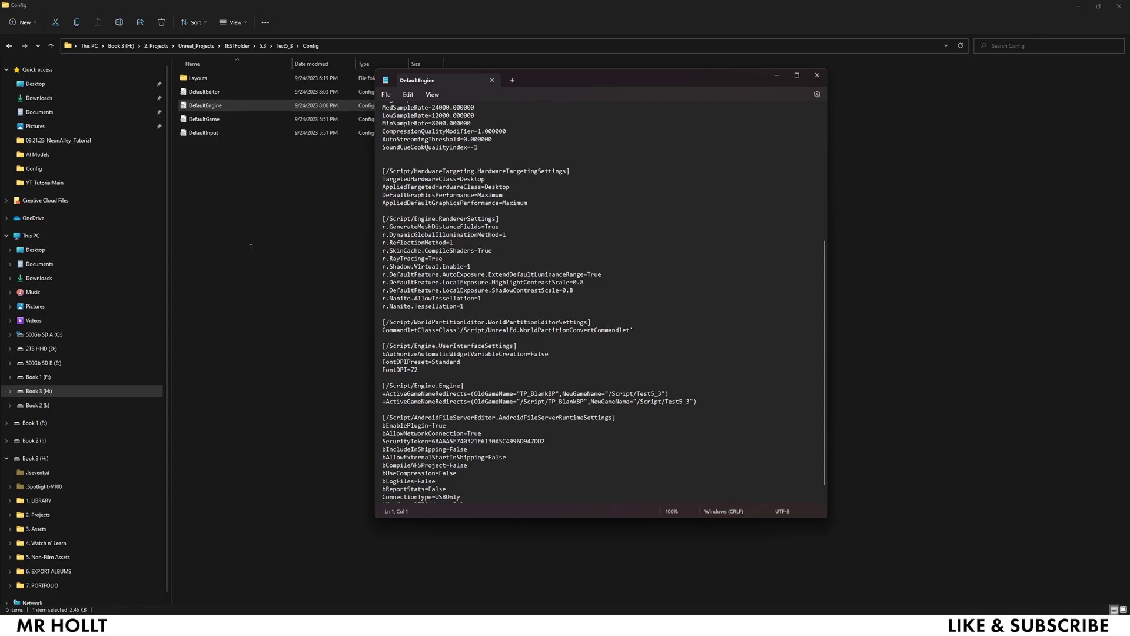
left_click_drag(502, 218, 382, 219)
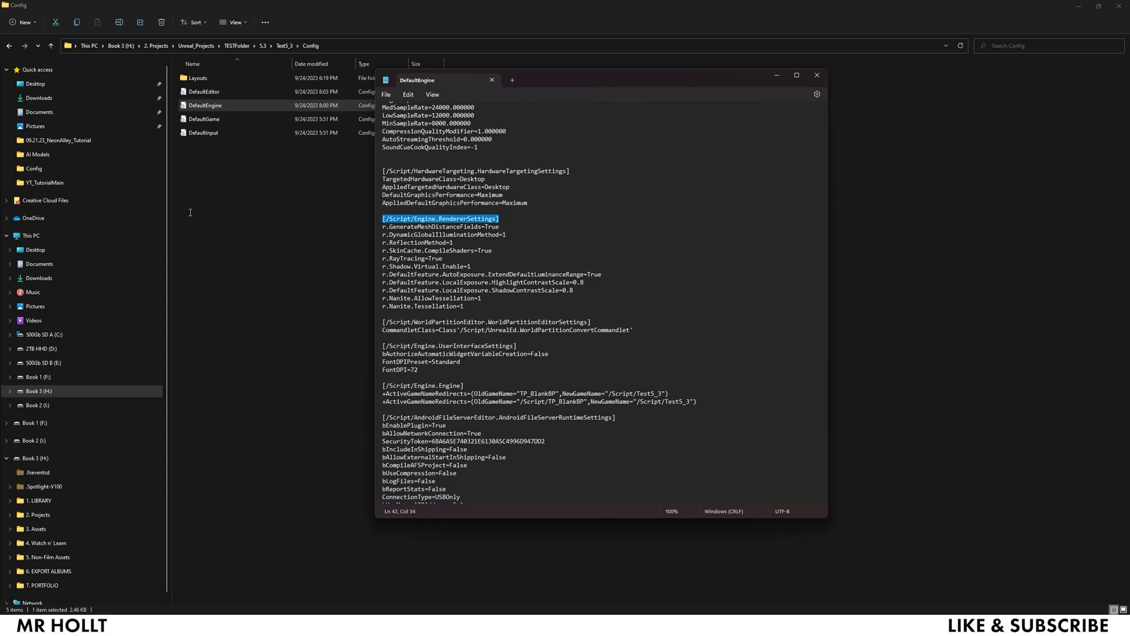
left_click_drag(466, 306, 382, 300)
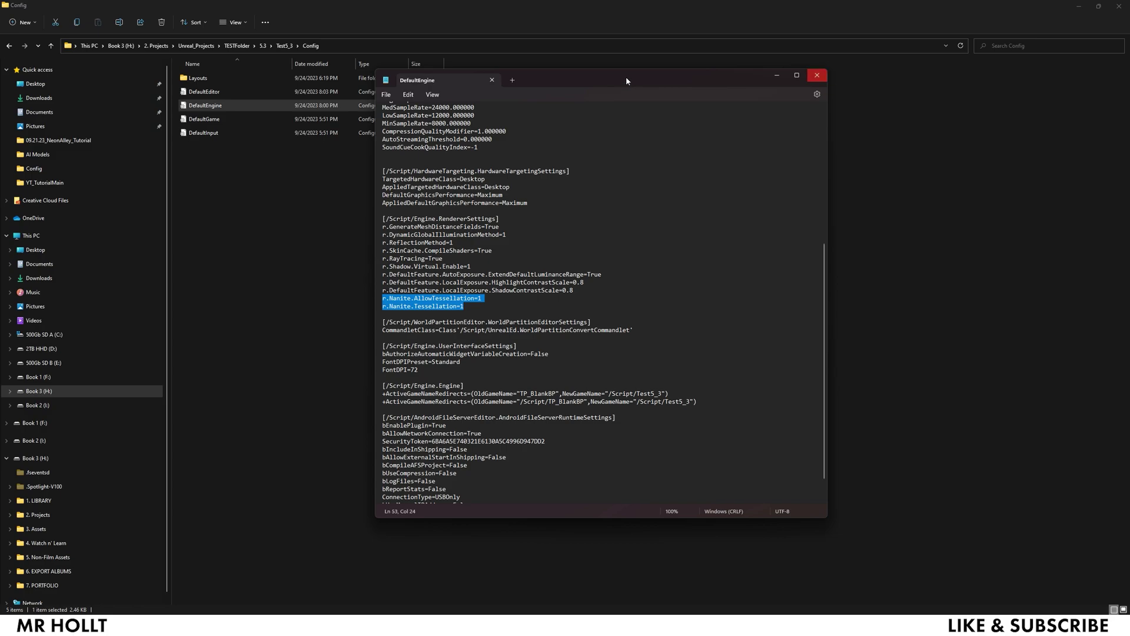
left_click(818, 75)
left_click(593, 597)
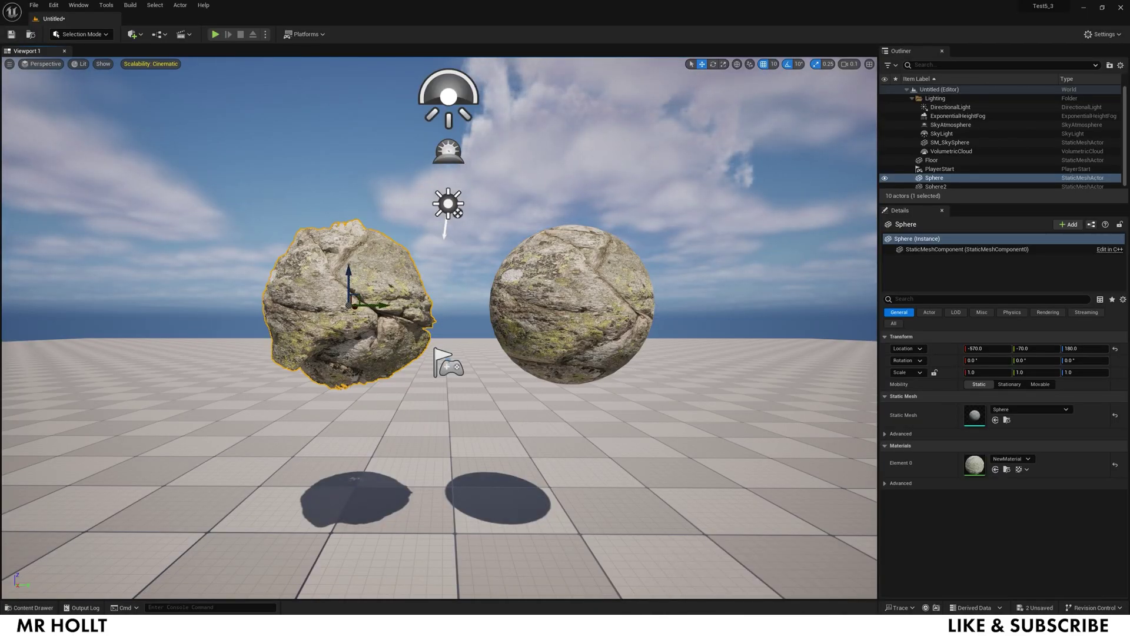
- Delete both rock-textured spheres from the level
right_click_drag(447, 262, 433, 272)
key("s")
key("e")
left_click(550, 301)
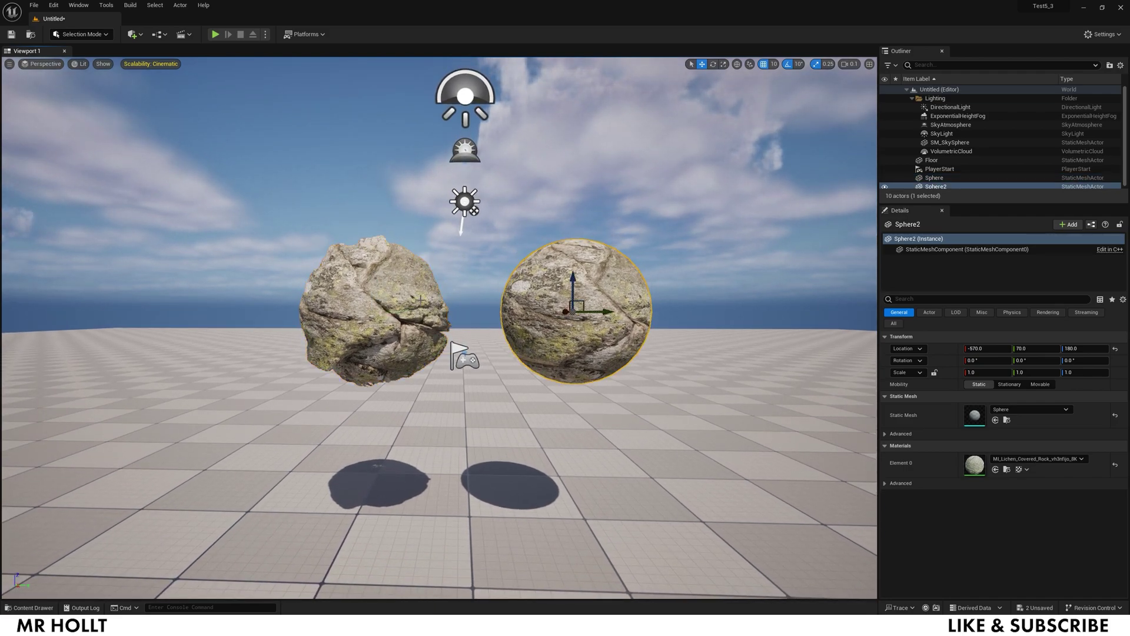
key("Delete")
left_click(413, 302)
key("Delete")
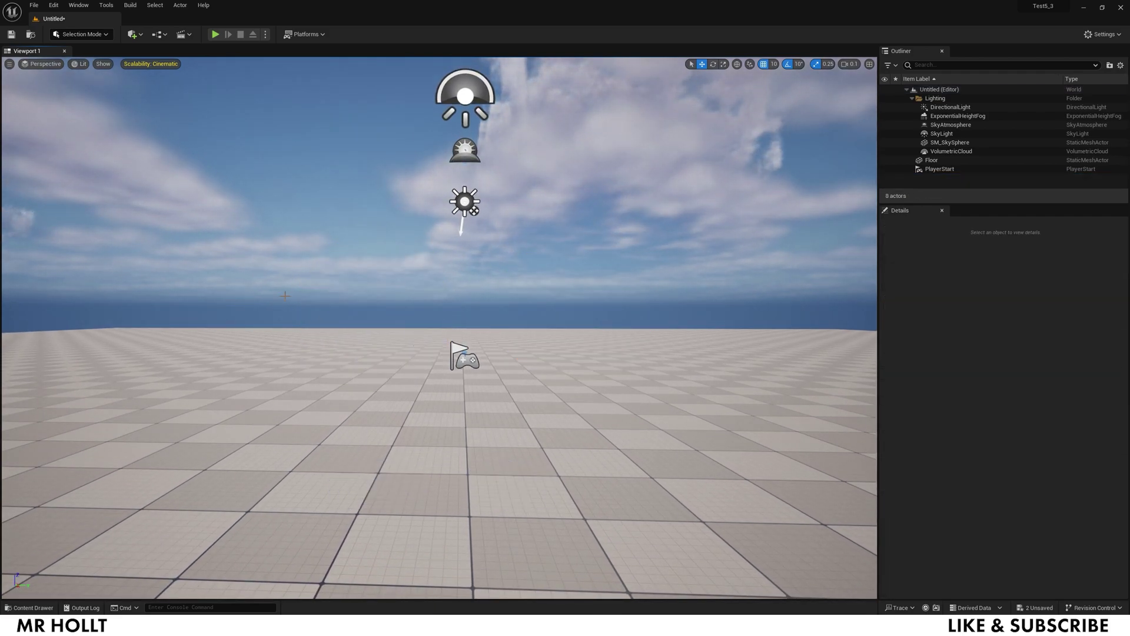
- Add a basic Sphere shape to the level above the floor
right_click(461, 293)
left_click(457, 353)
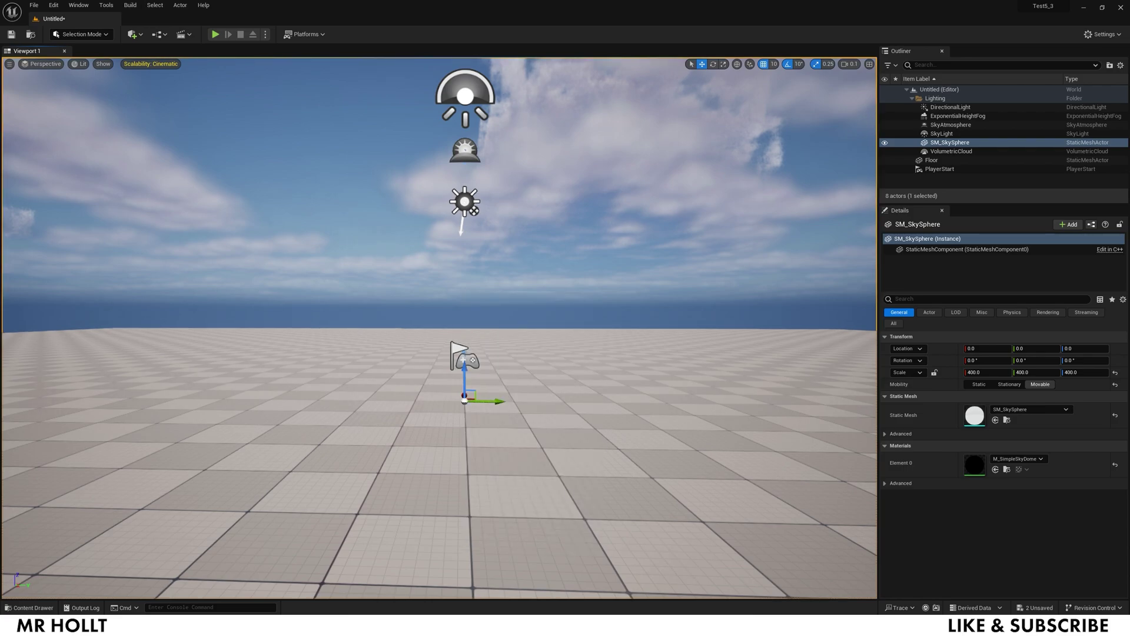
left_click(134, 35)
mouse_move(156, 126)
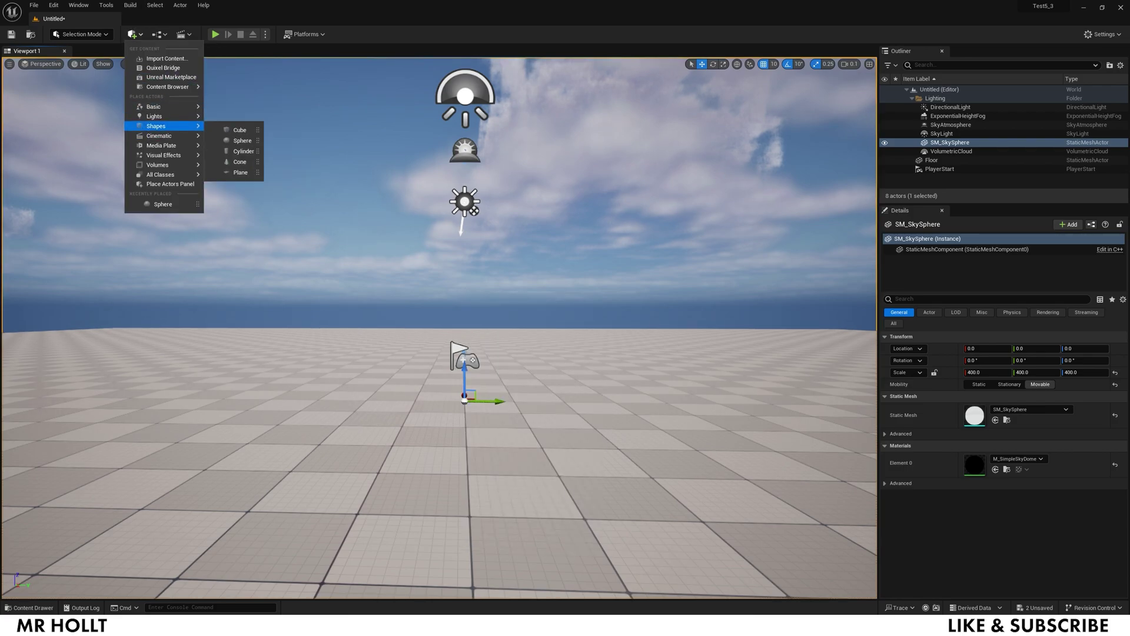
left_click(244, 141)
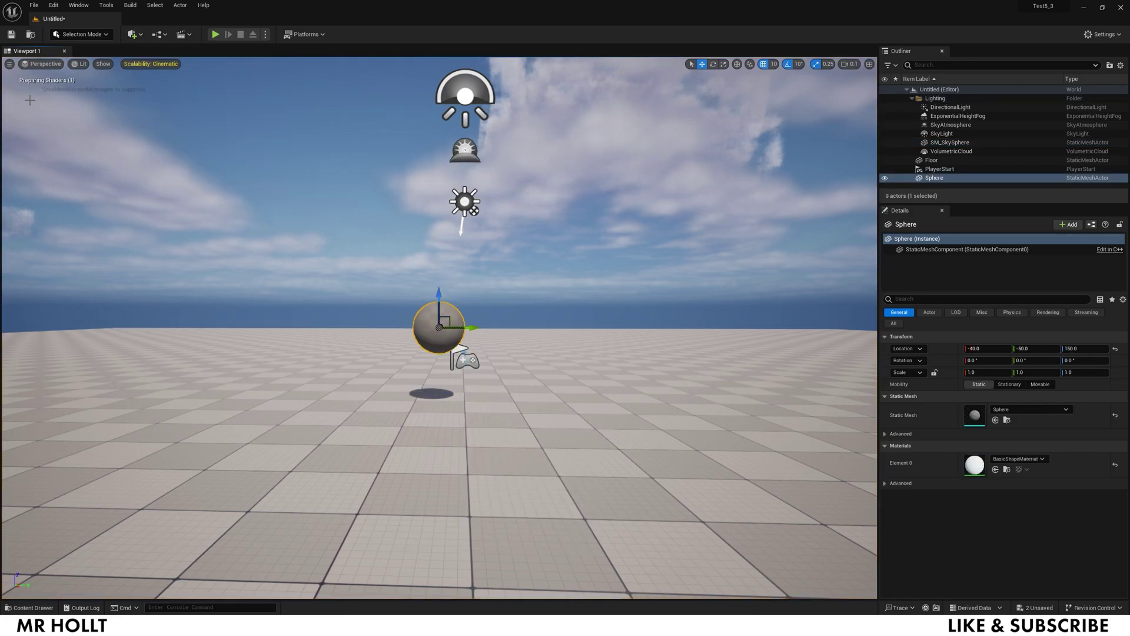
- Duplicate the sphere along the Y axis, placing the copy beside the original at Y 110
mouse_move(254, 300)
right_mouse_down()
mouse_move(250, 309)
mouse_move(253, 299)
right_mouse_up()
key("w")
left_click_drag(442, 304, 551, 304, "alt")
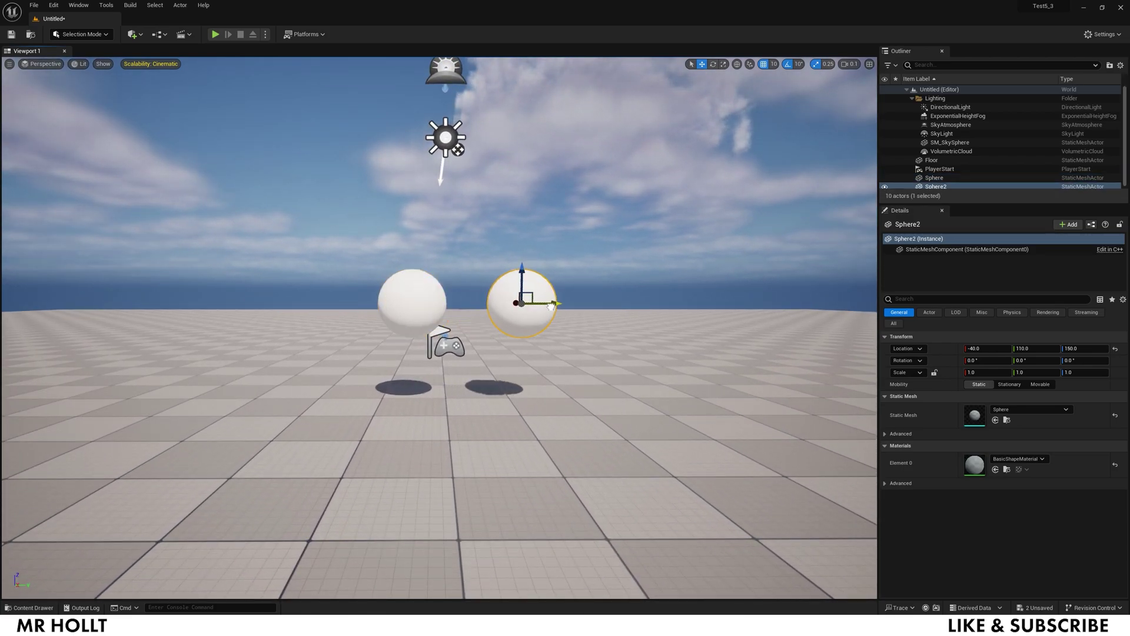
mouse_move(434, 245)
right_mouse_down()
mouse_move(423, 272)
mouse_move(427, 256)
right_mouse_up()
key("w")
key("d")
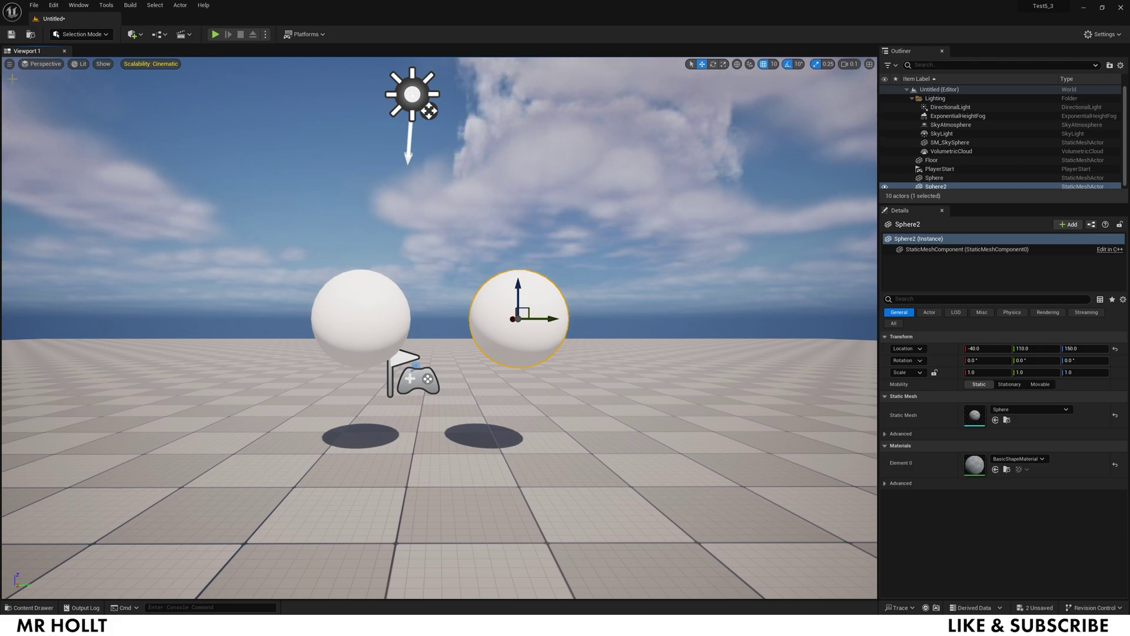
- Open the Lichen_Covered_Rock_vh3nfijo folder under Megascans Surfaces in the project content
key("ctrl+space")
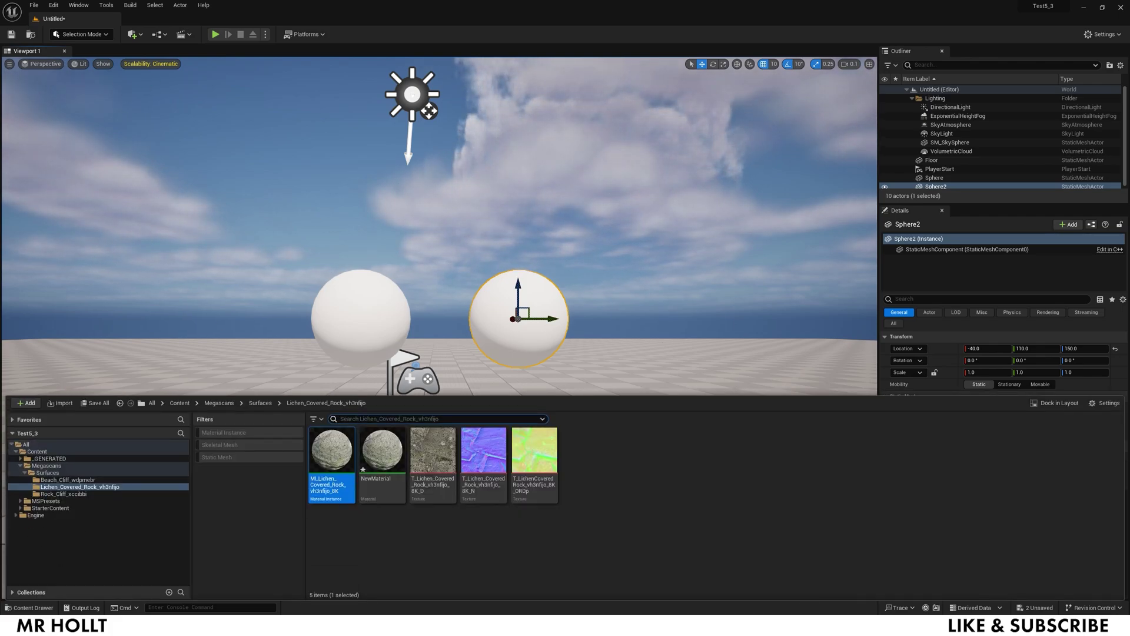
left_click(47, 466)
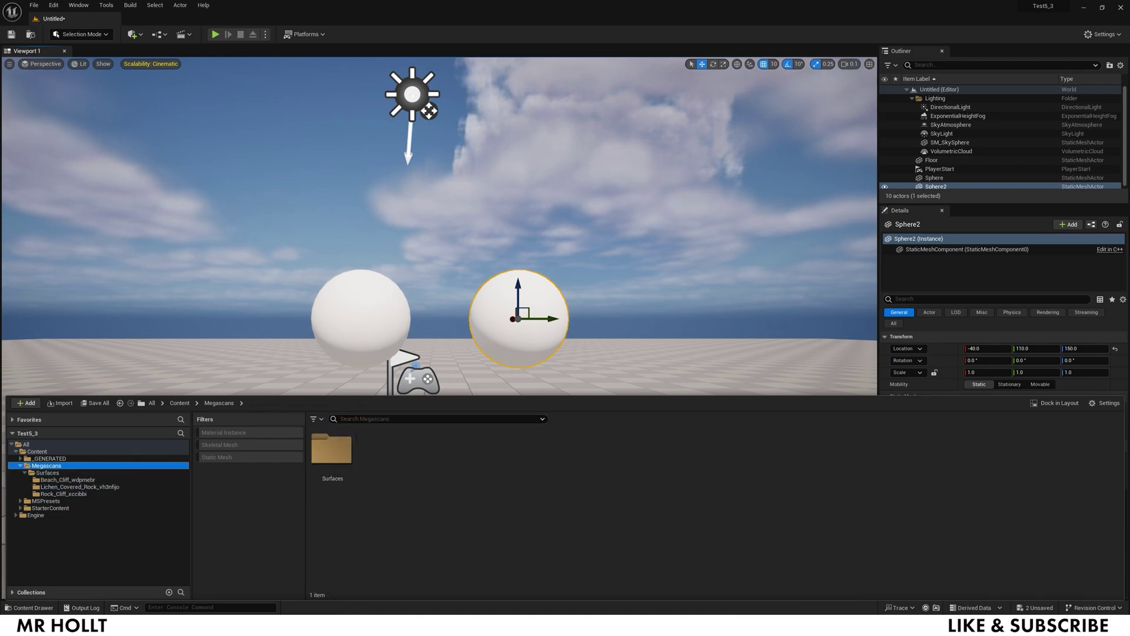
left_click(147, 473)
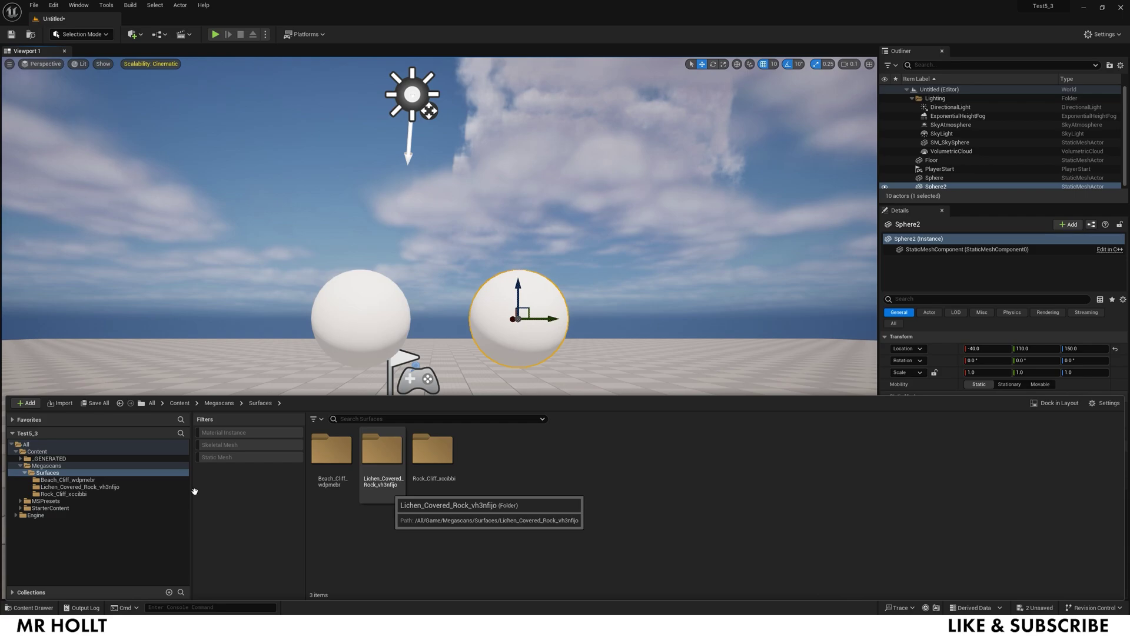
left_click(436, 489)
left_click(388, 469)
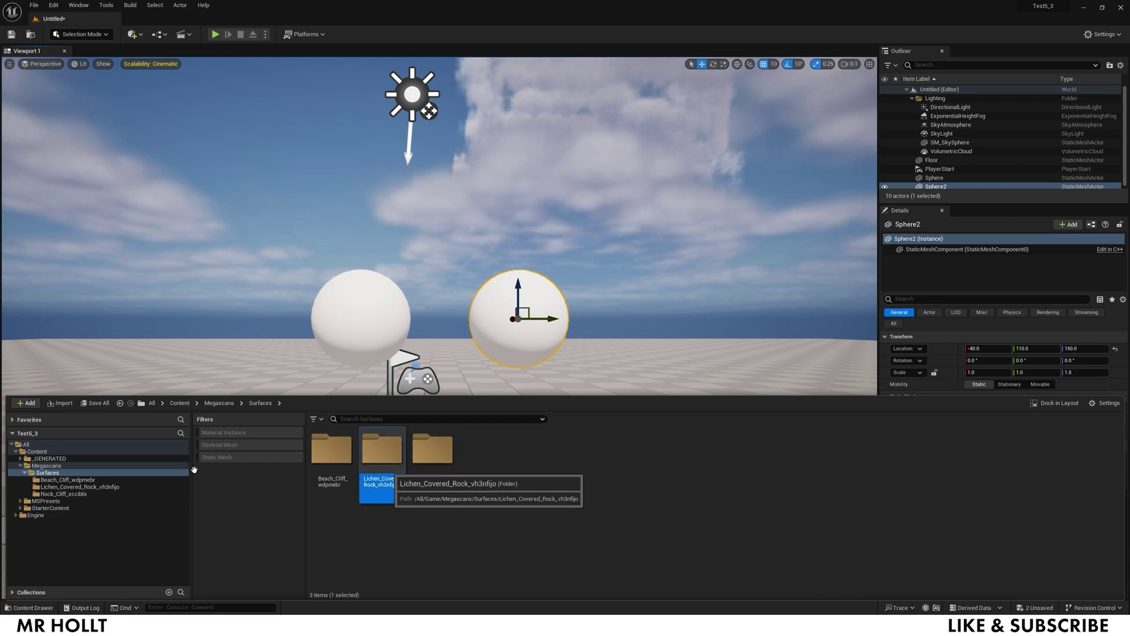
key("Return")
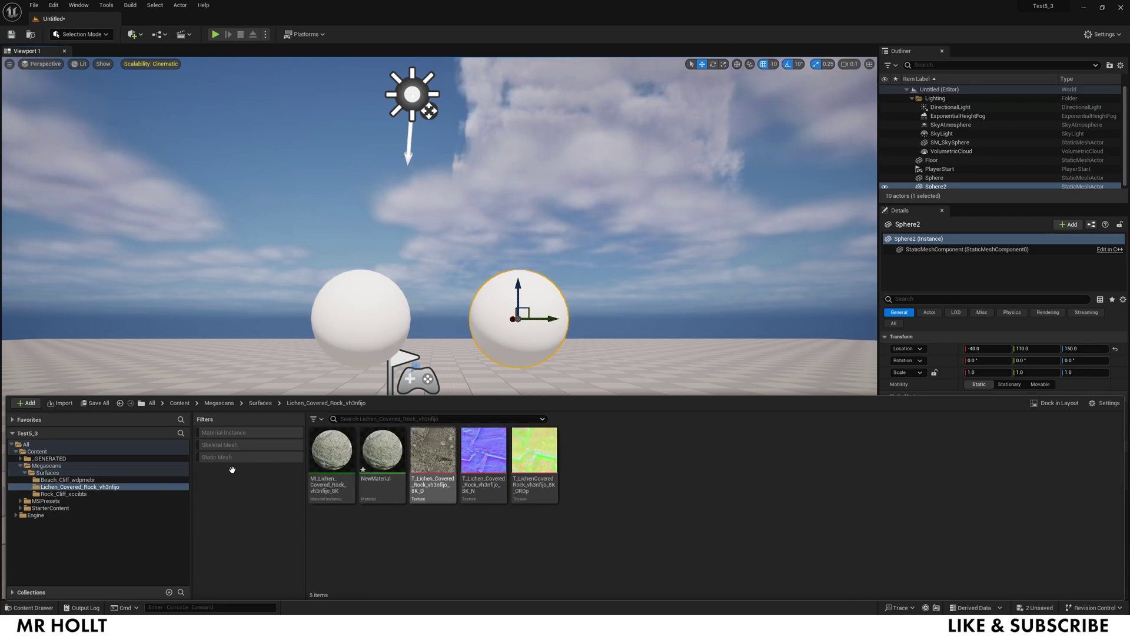
- Create a material named NewMaterial1 in the lichen rock folder and open it in the Material Editor
right_click(445, 473)
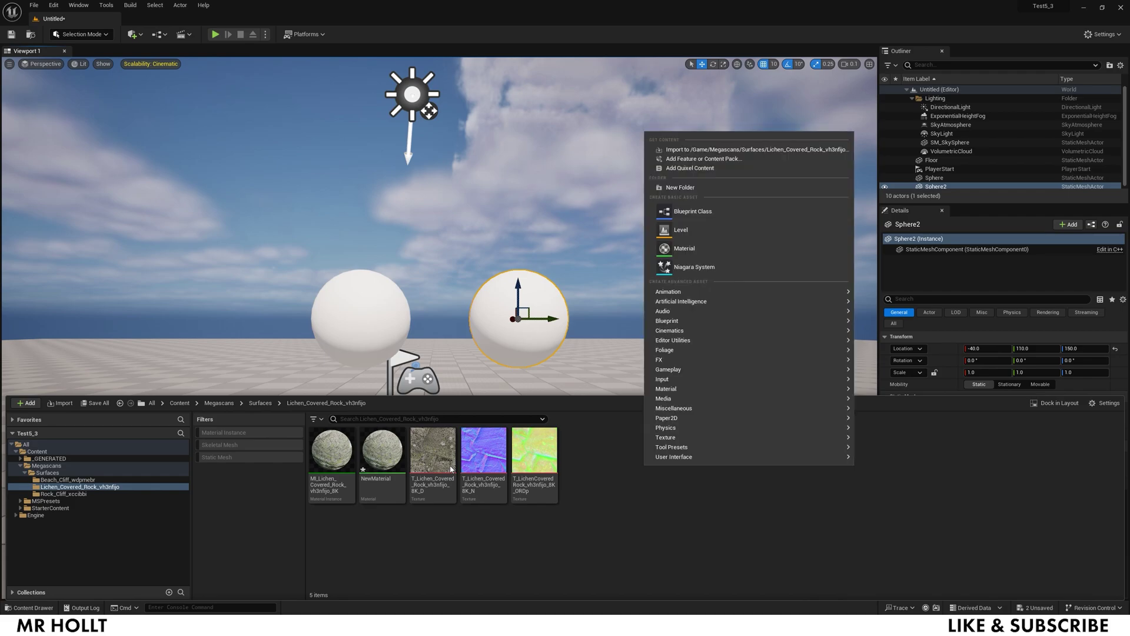
left_click(483, 251)
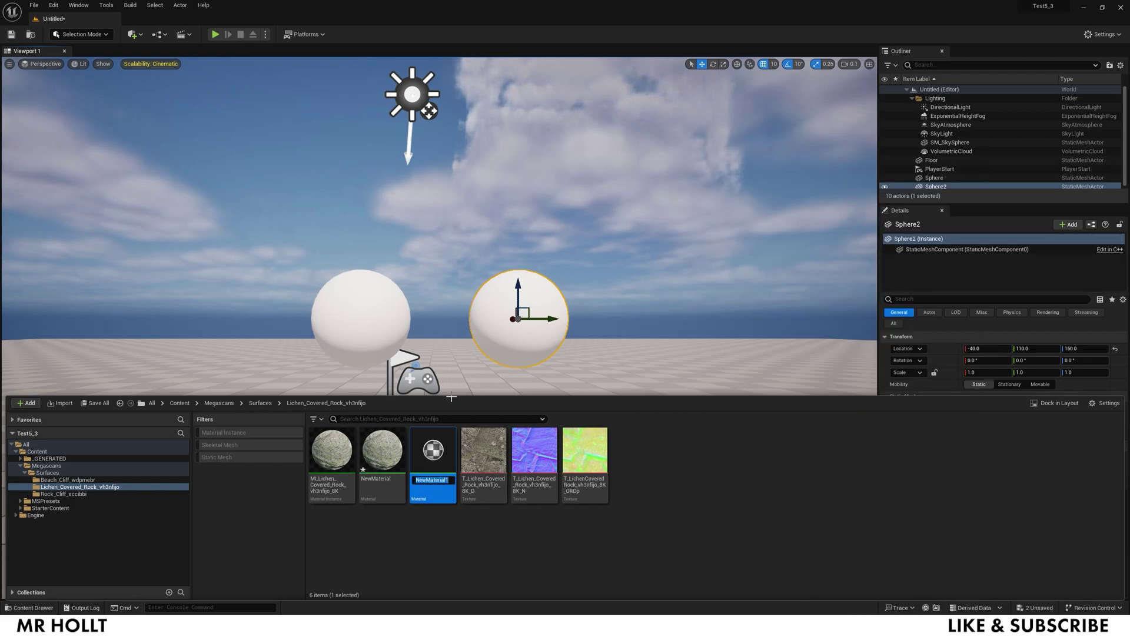
key("Return")
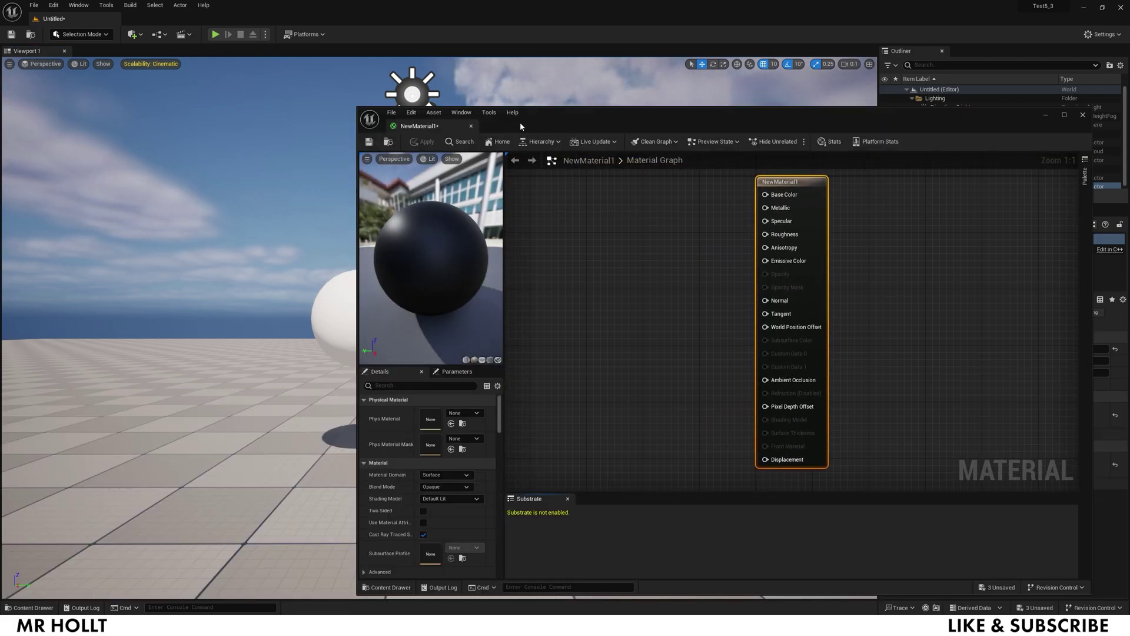
left_click_drag(539, 116, 532, 81)
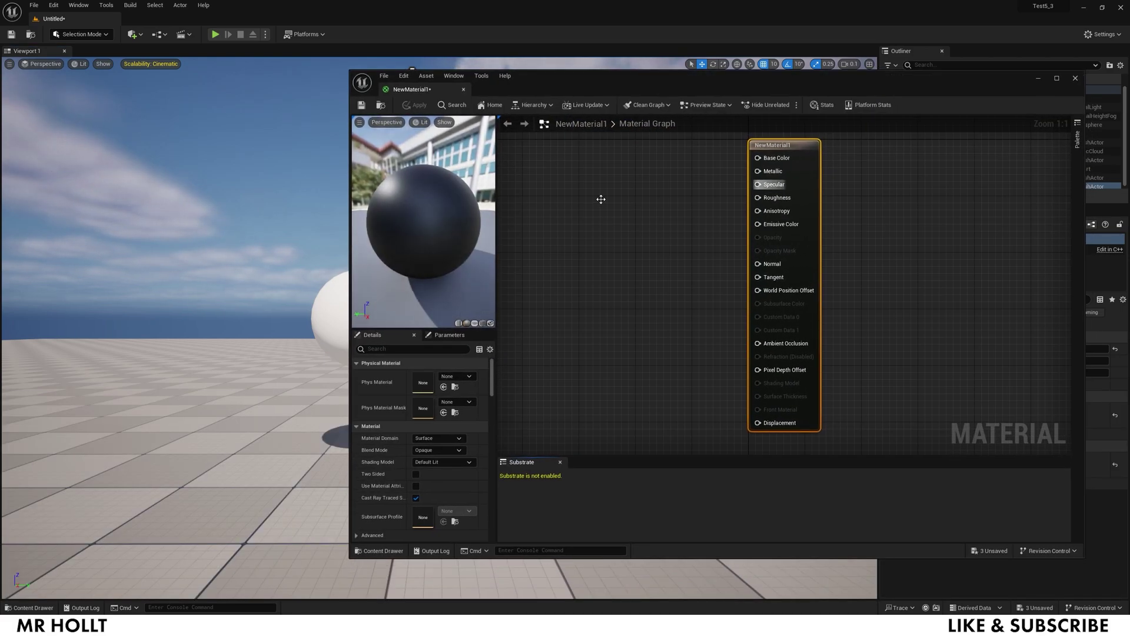
- Add the lichen rock D, N and ORDp textures to the material graph and arrange them as separate texture samples
key("ctrl+space")
left_click(730, 438)
left_click(844, 438, "shift")
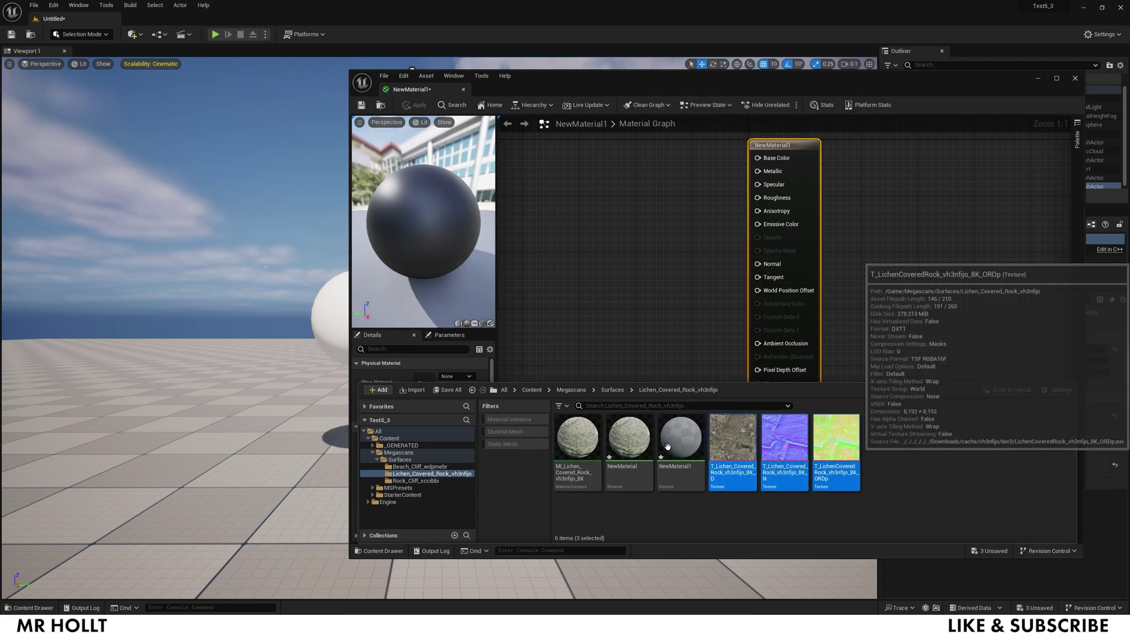
mouse_move(733, 439)
left_mouse_down()
mouse_move(689, 365)
mouse_move(613, 295)
mouse_move(603, 158)
left_mouse_up()
left_click(659, 254)
mouse_move(665, 306)
left_mouse_down()
mouse_move(609, 285)
mouse_move(606, 406)
left_mouse_up()
- Connect the colour texture's RGB output to Base Color and the normal texture's RGB output to Normal
right_click_drag(671, 358, 657, 276)
scroll(669, 211, "down", 2)
left_click_drag(622, 157, 719, 167)
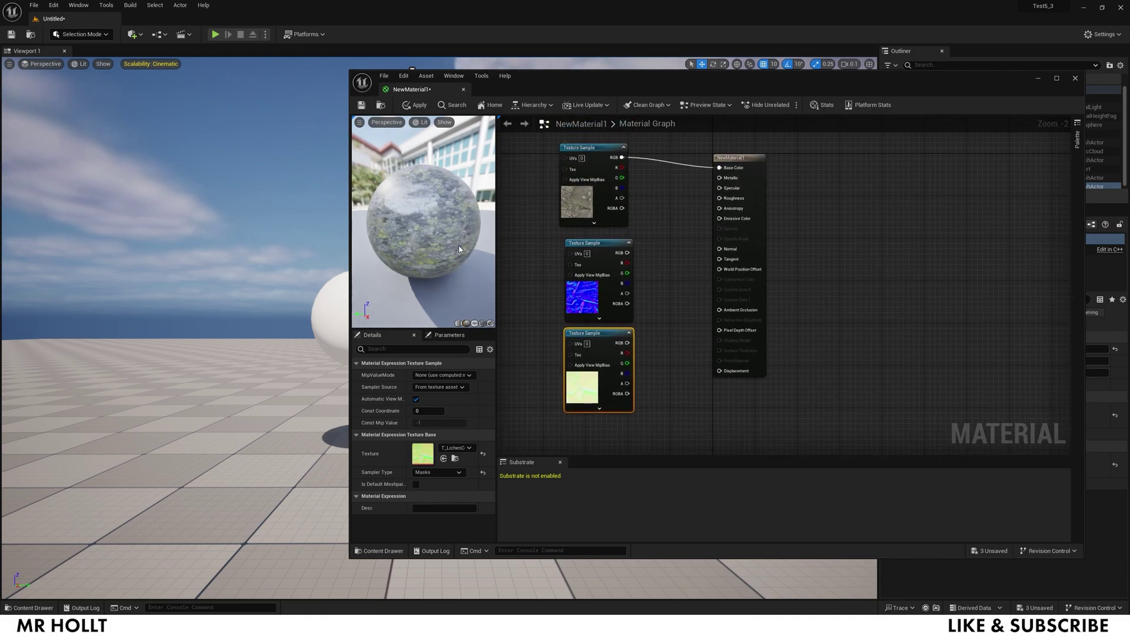
left_click_drag(628, 253, 719, 249)
- Connect the ORDp texture's R, G and B outputs to Roughness, Ambient Occlusion and Displacement, and apply the material changes
left_click_drag(628, 353, 720, 198)
left_click_drag(628, 363, 719, 310)
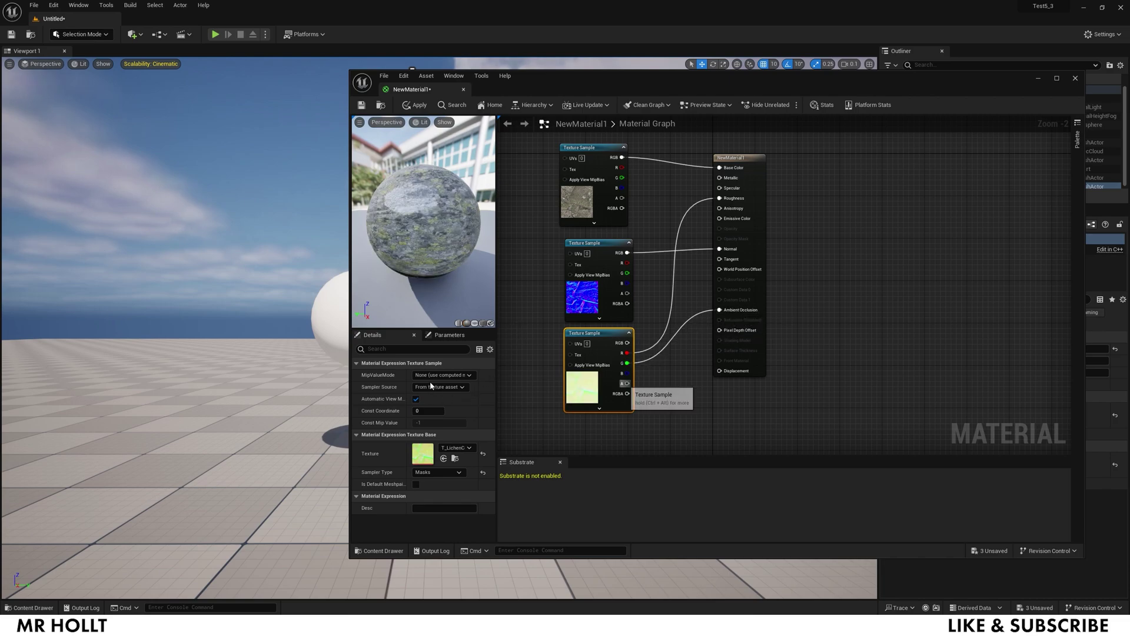
left_click_drag(628, 374, 719, 370)
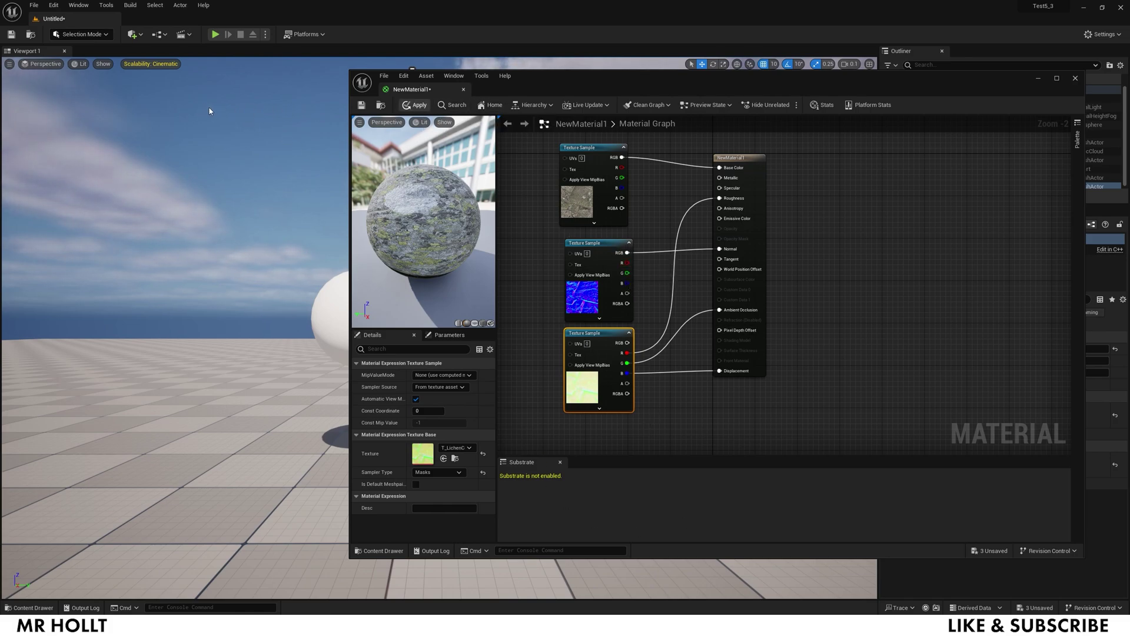
left_click(415, 104)
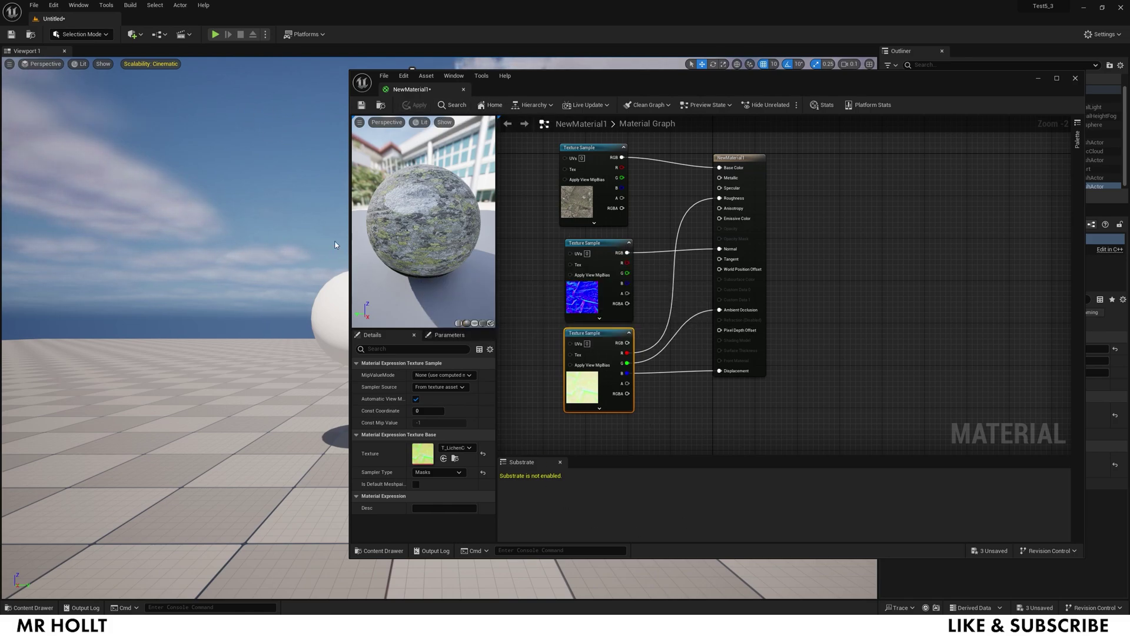
- Set the Nanite displacement magnitude of NewMaterial1 to 20
left_click(692, 275)
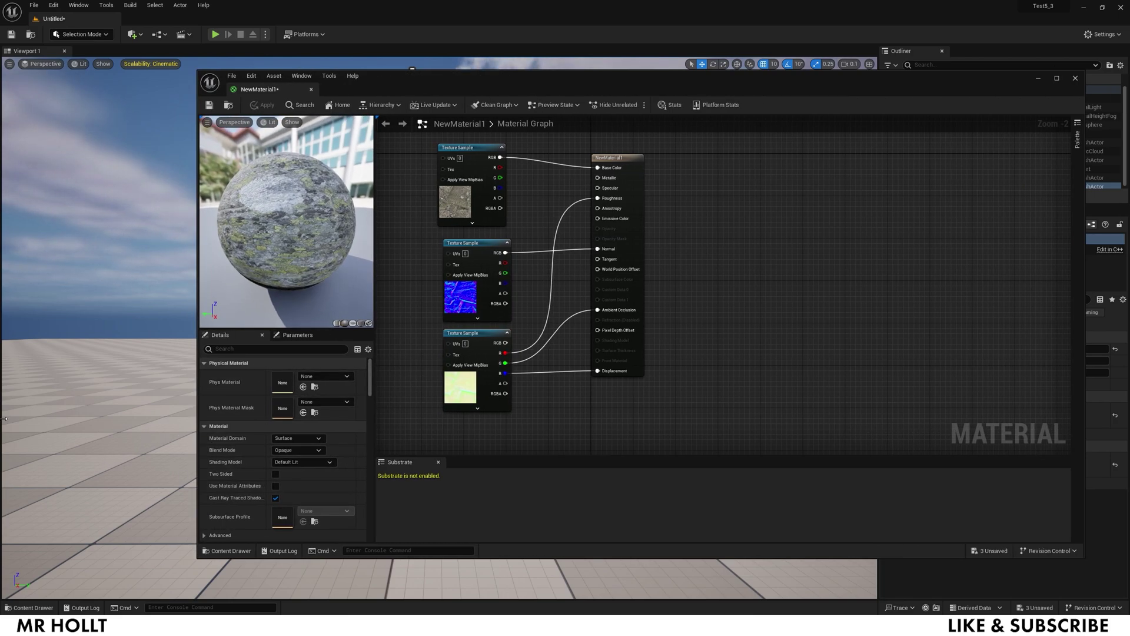
scroll(283, 448, "down", 4)
left_click(283, 466)
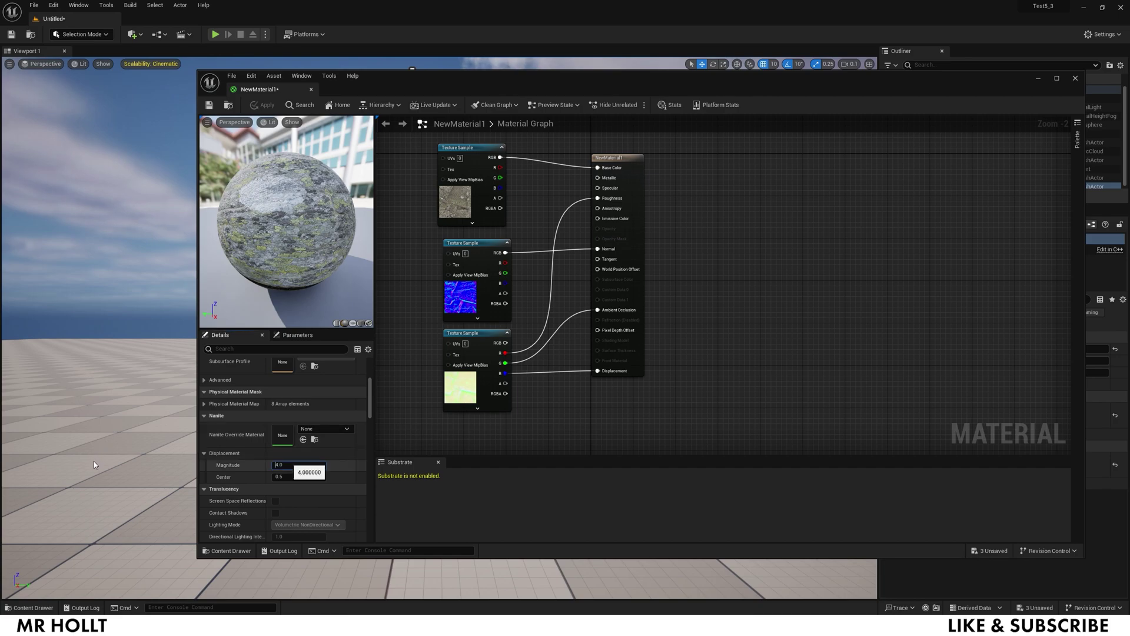
type("4.0")
key("Return")
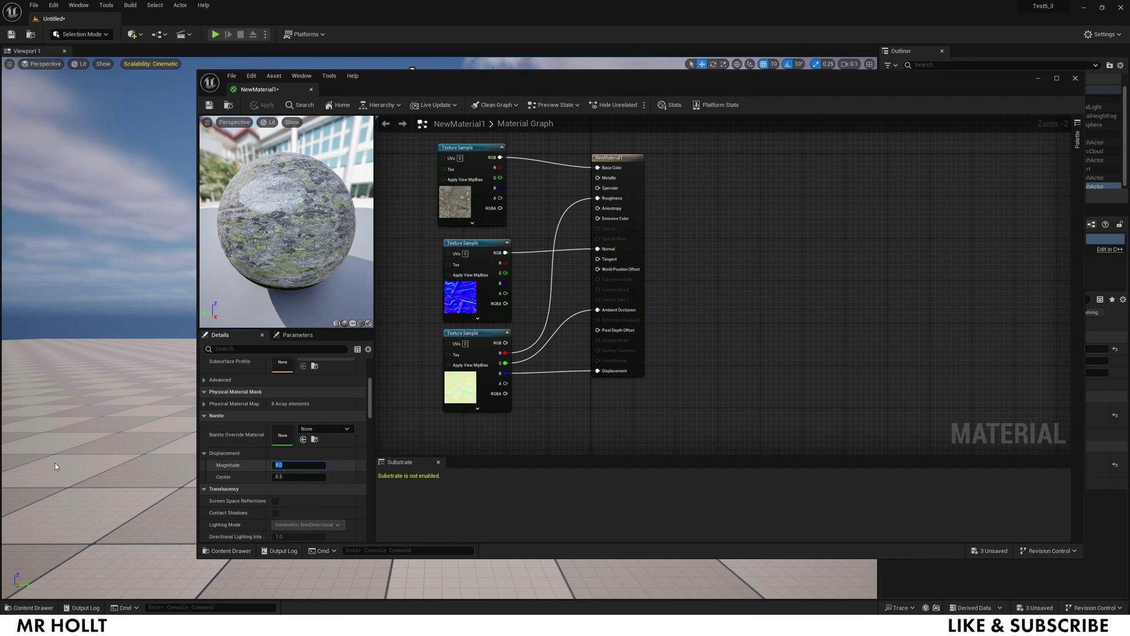
type("20")
key("Return")
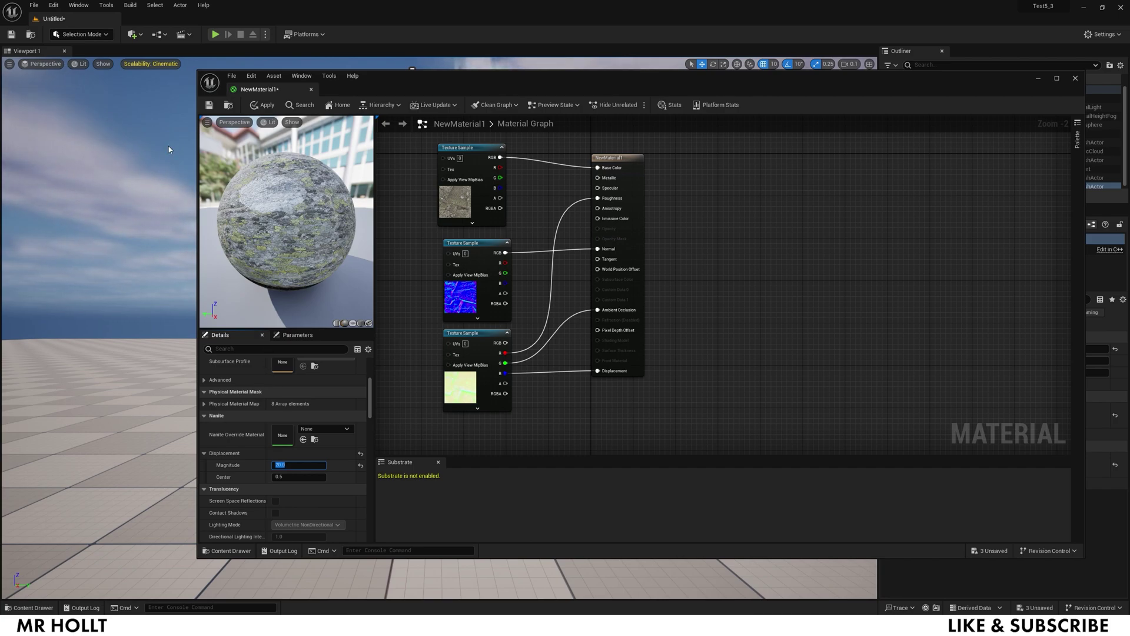
- Apply and save the changes to NewMaterial1 and close its Material Editor
left_click(263, 105)
left_click(209, 105)
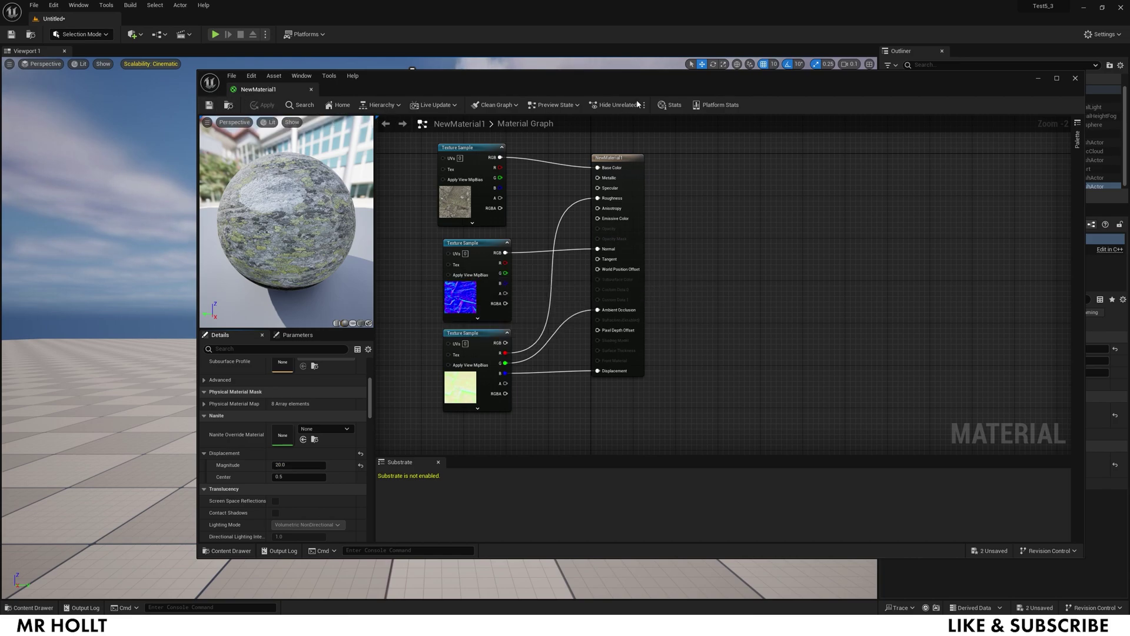
left_click(1076, 78)
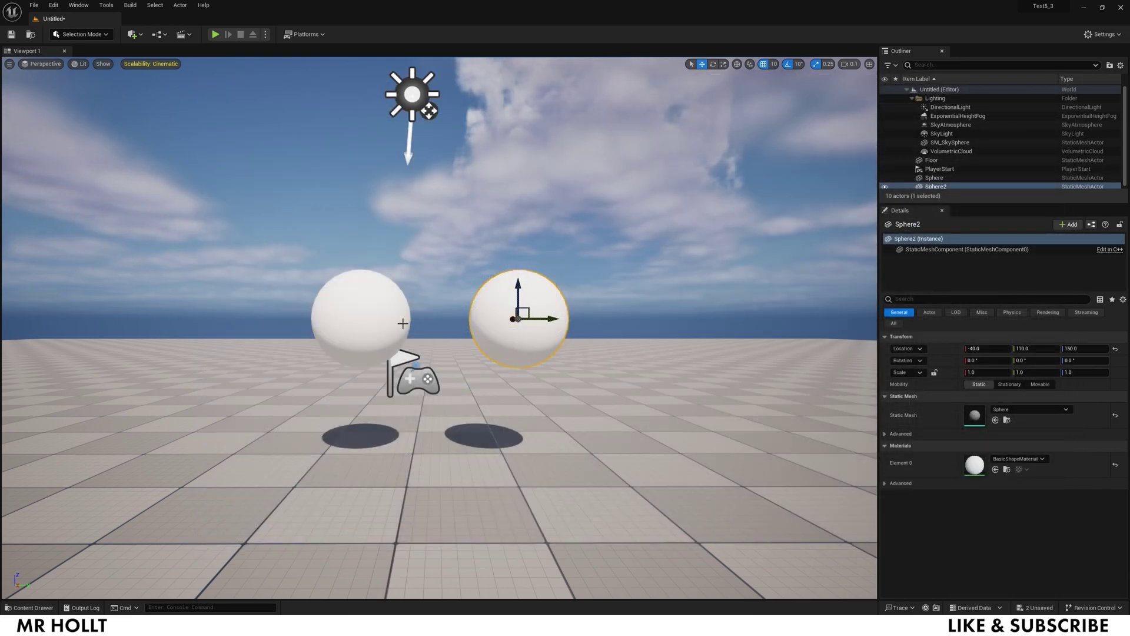
- Assign NewMaterial1 to the first sphere and the Megascans lichen rock material instance to Sphere2
key("ctrl+space")
left_click_drag(433, 471, 379, 325)
key("ctrl+space")
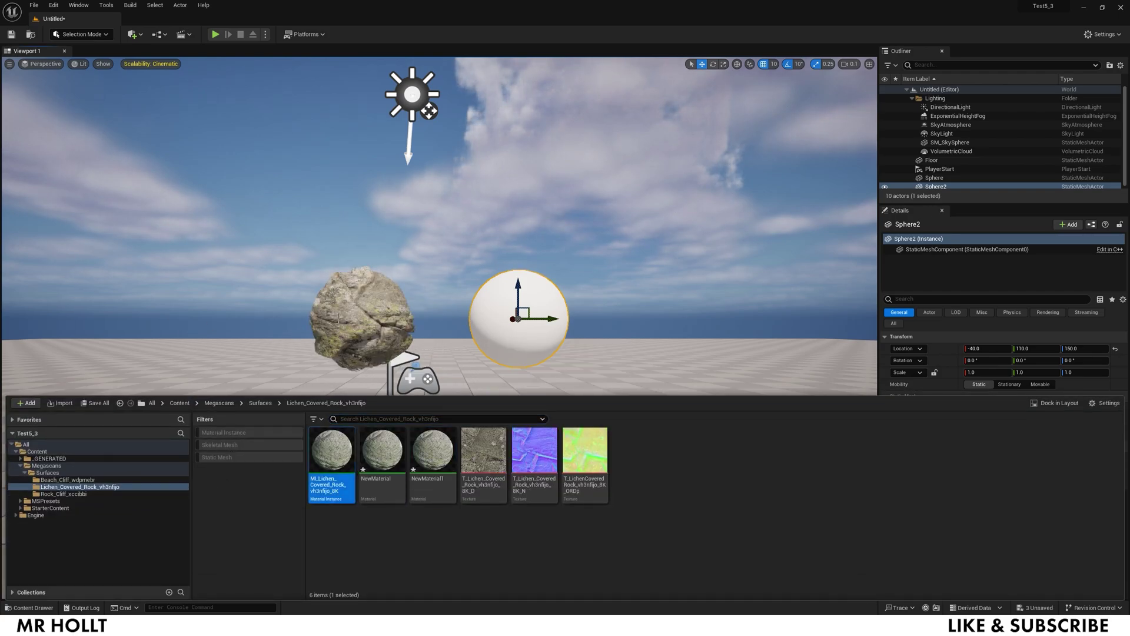
left_click_drag(328, 456, 562, 302)
- Open the static mesh of the sphere using NewMaterial1 and filter its details by "nan" to check the Nanite settings
left_click(325, 311)
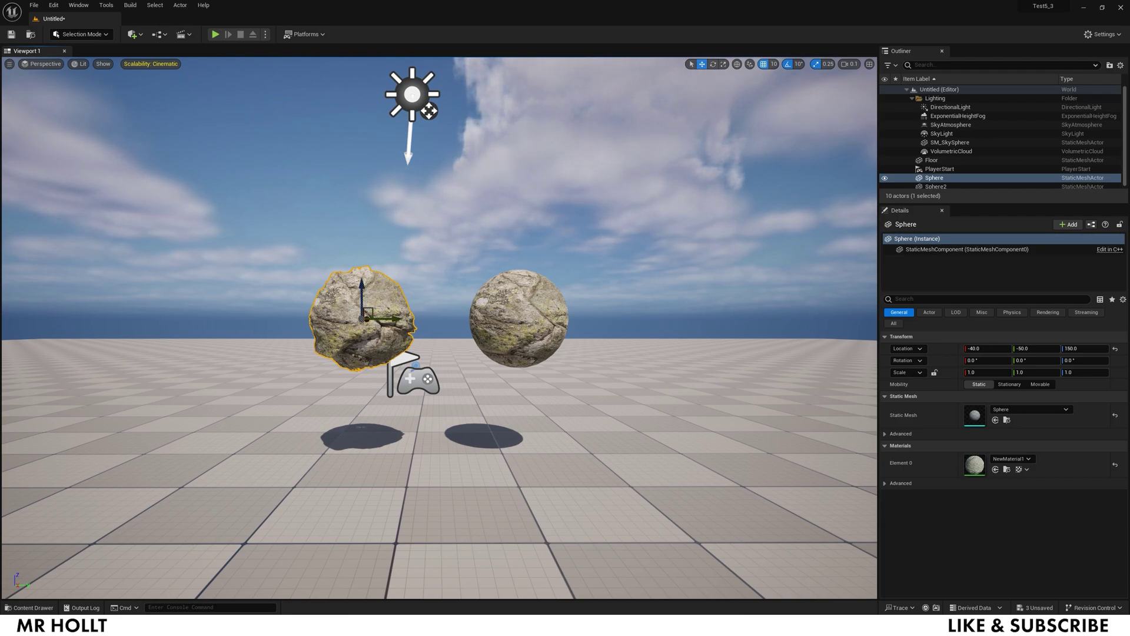
scroll(171, 313, "up", 3)
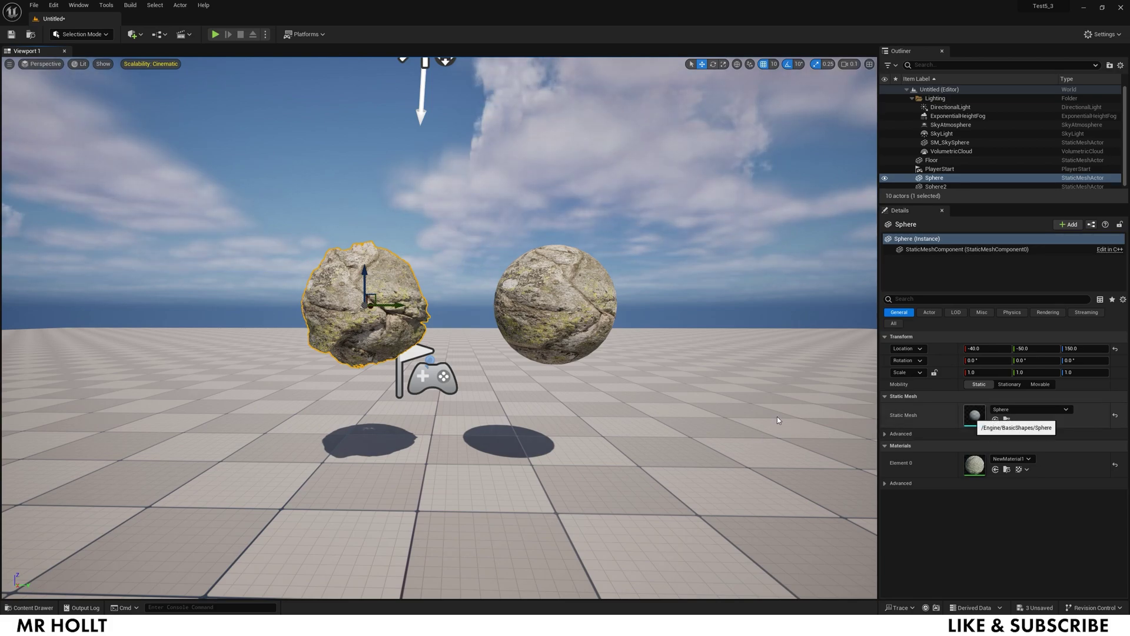
key("ctrl+e")
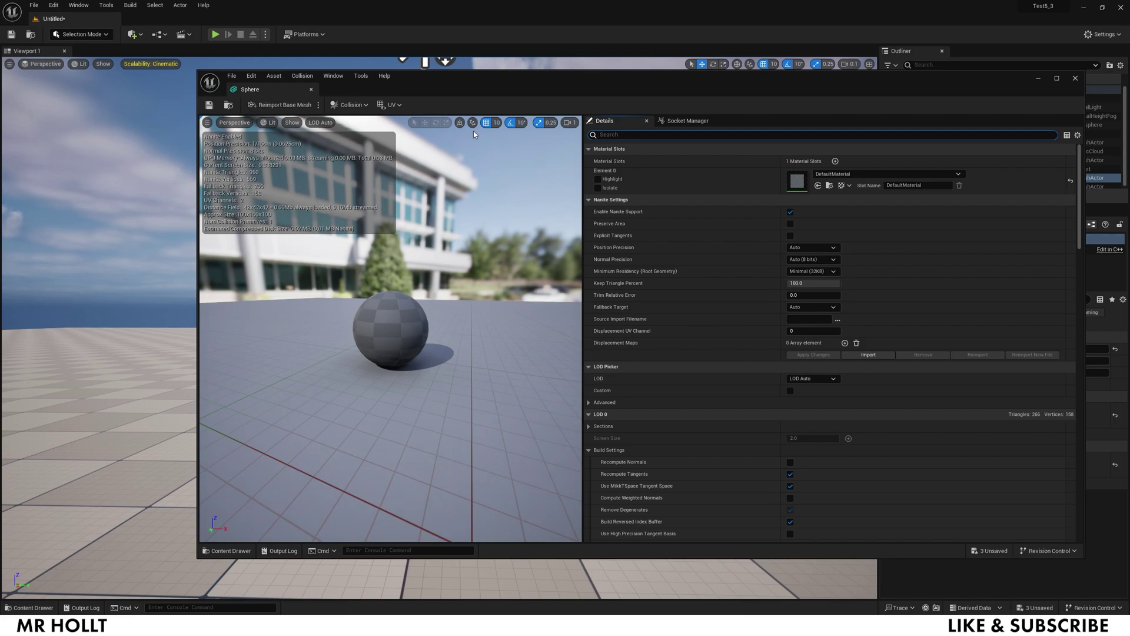
type("nan")
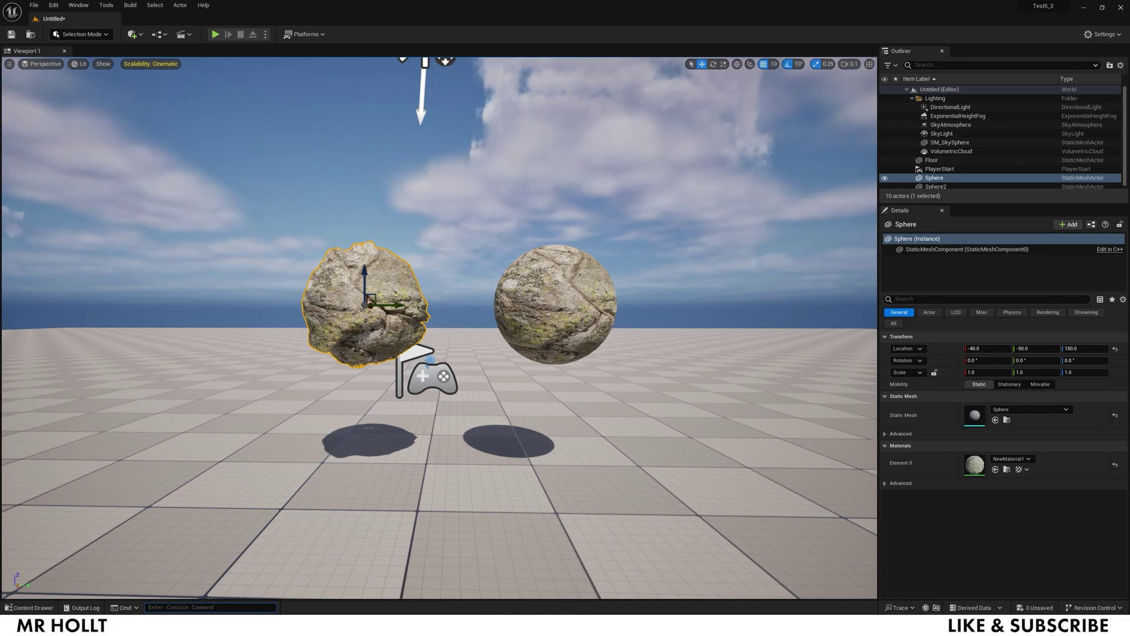
- Run the console command r.Nanite.AllowTessellation 1, leaving out the second line of the pasted text
type("r.Nanite.AllowTessellation=1 r.Nanite.Tessellation=1")
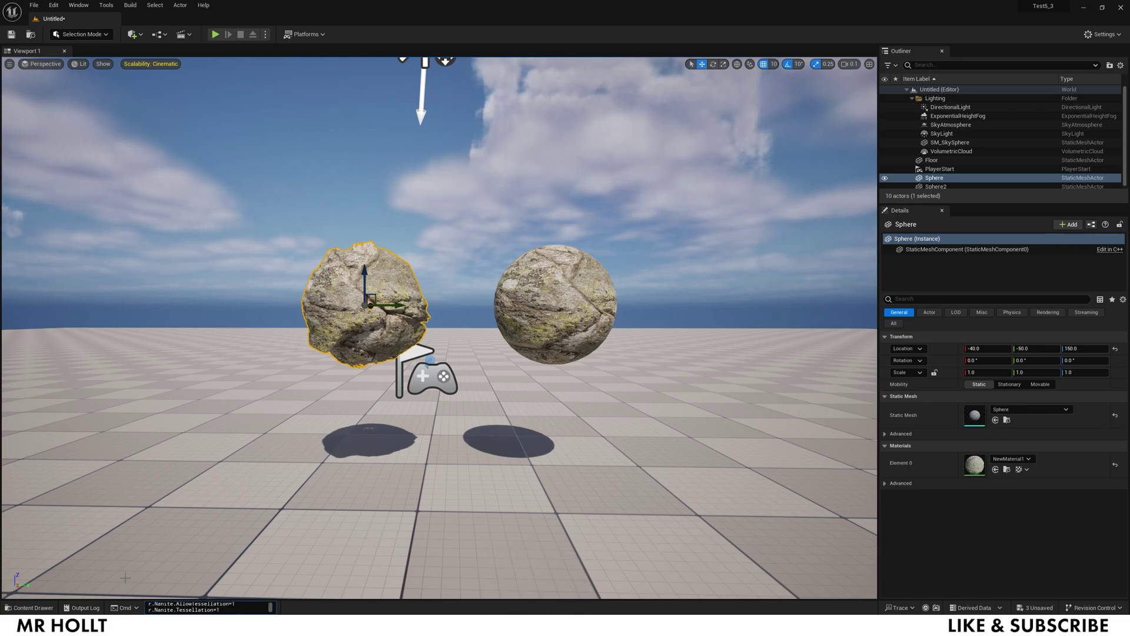
left_click_drag(222, 610, 149, 610)
key("Up")
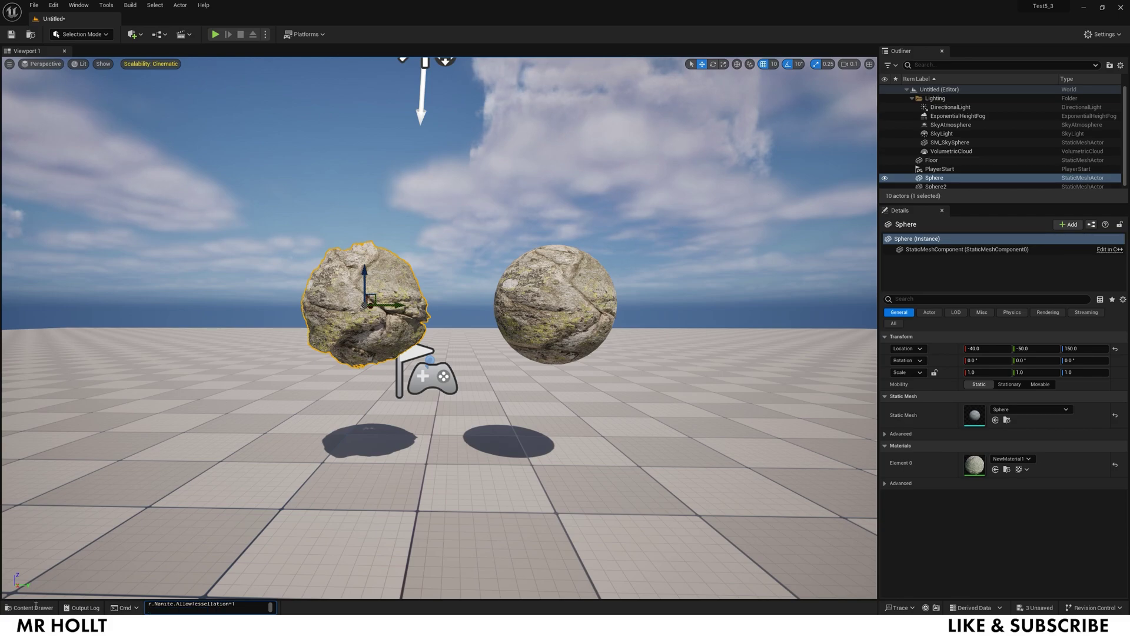
key("BackSpace")
key("BackSpace")
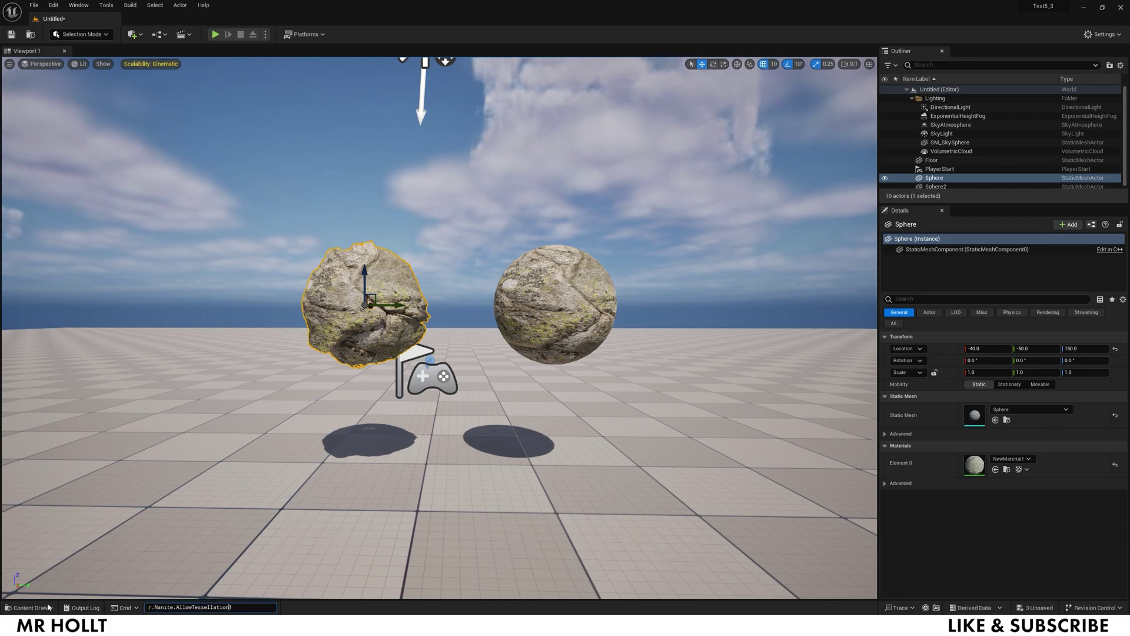
type("1")
key("Return")
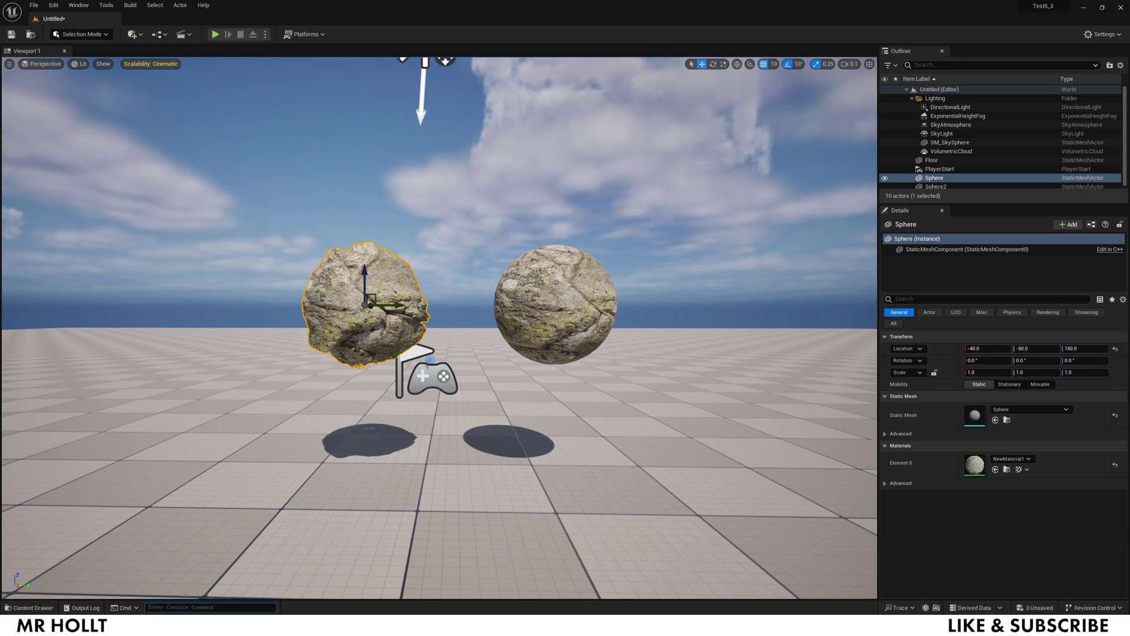
- Run the console command r.Nanite.Tessellation 1
key("Up")
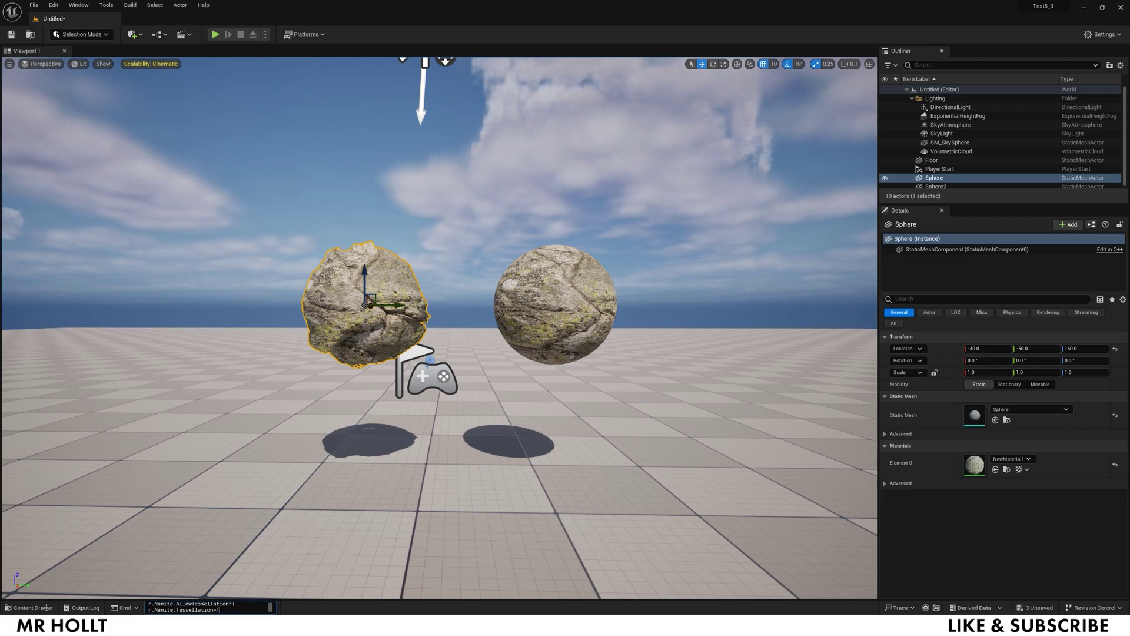
left_click_drag(235, 609, 151, 605)
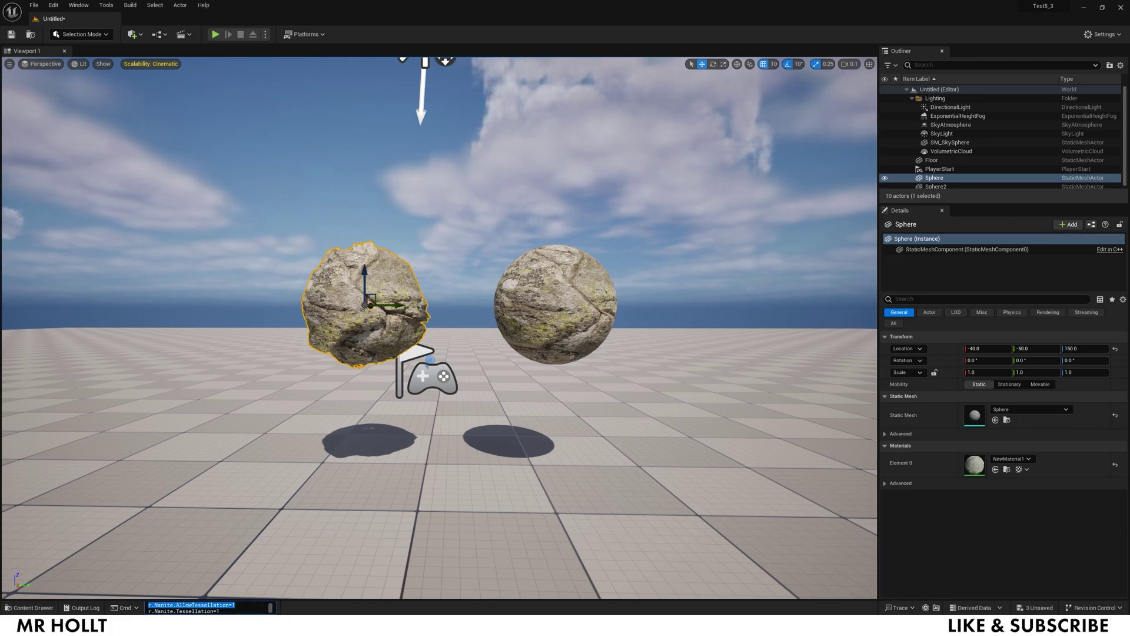
key("BackSpace")
key("Down")
key("BackSpace")
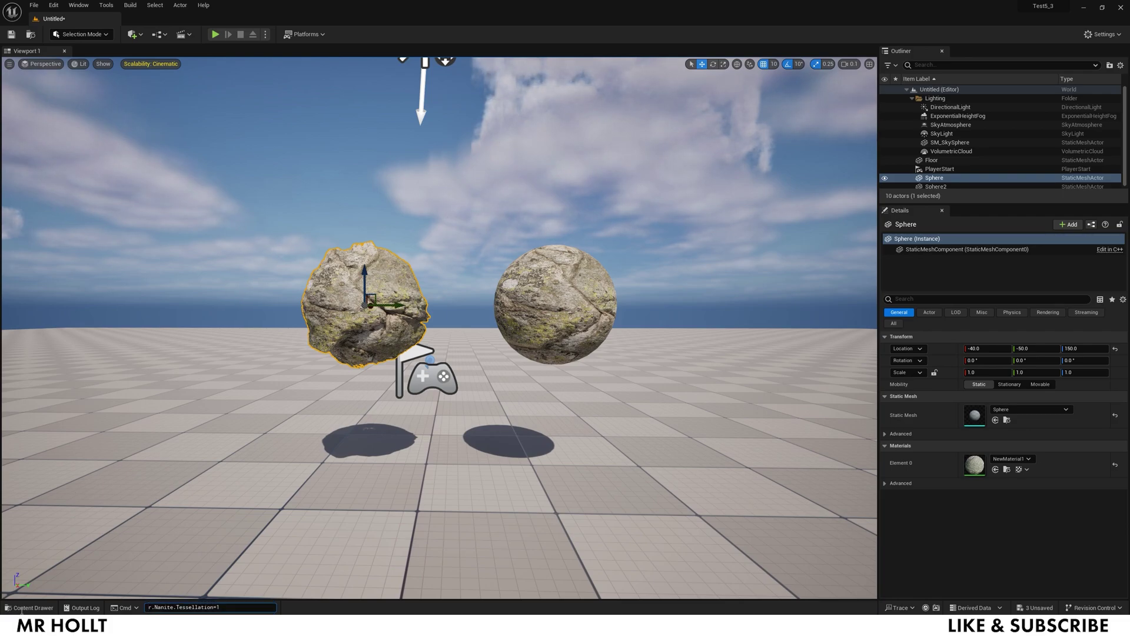
key("End")
key("Left")
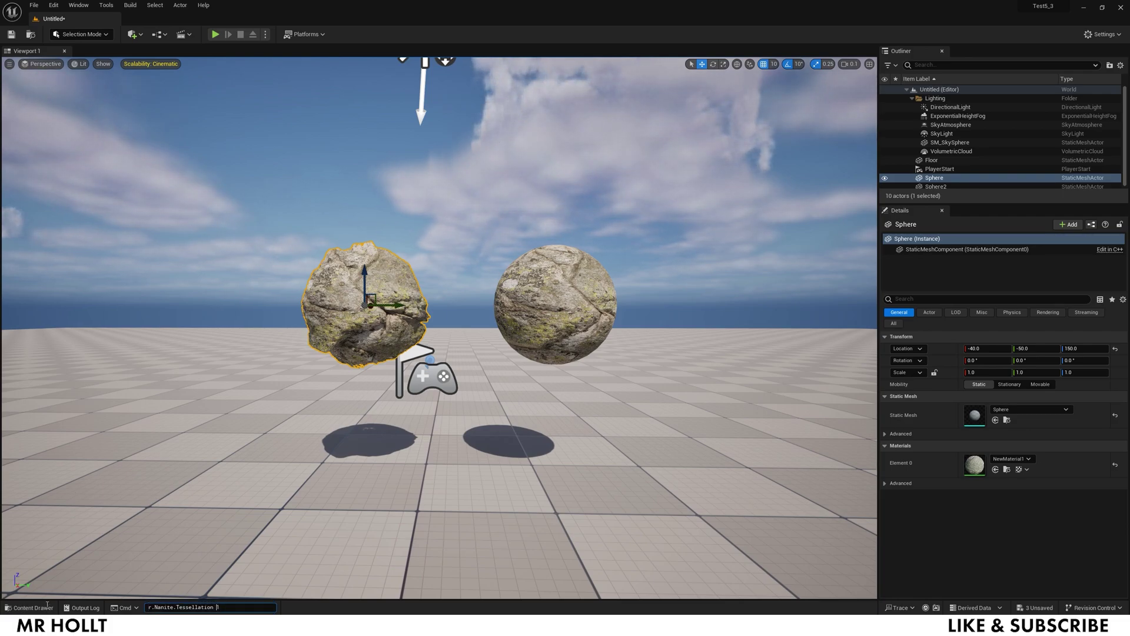
key("Return")
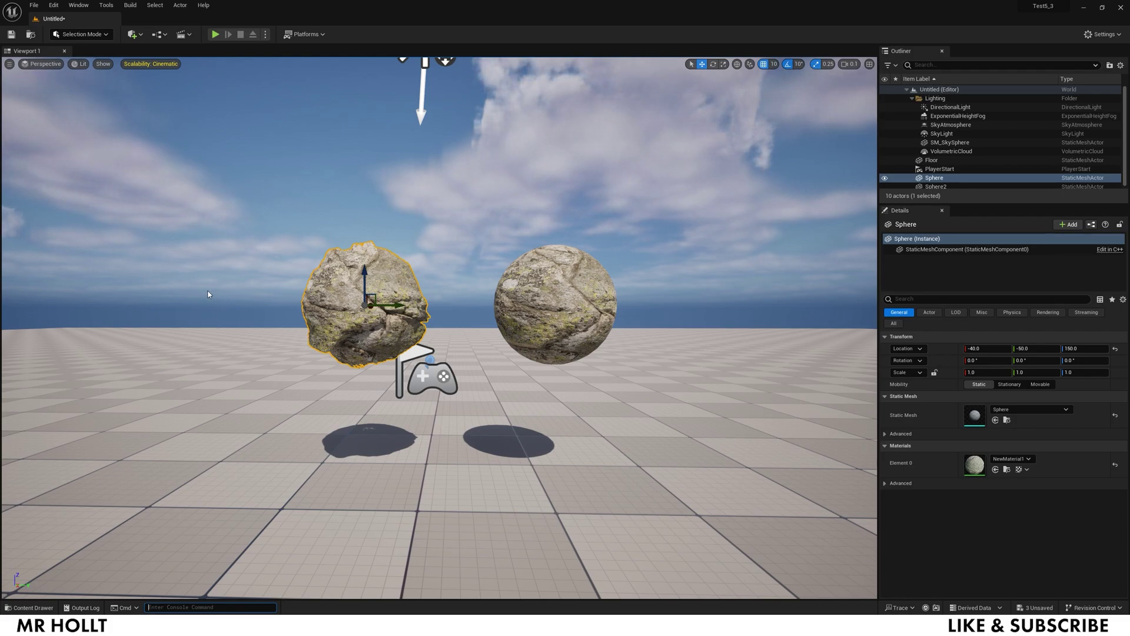
- Select Sphere2 and examine both rock spheres from several viewpoints to compare their surfaces
right_click_drag(190, 301, 303, 301)
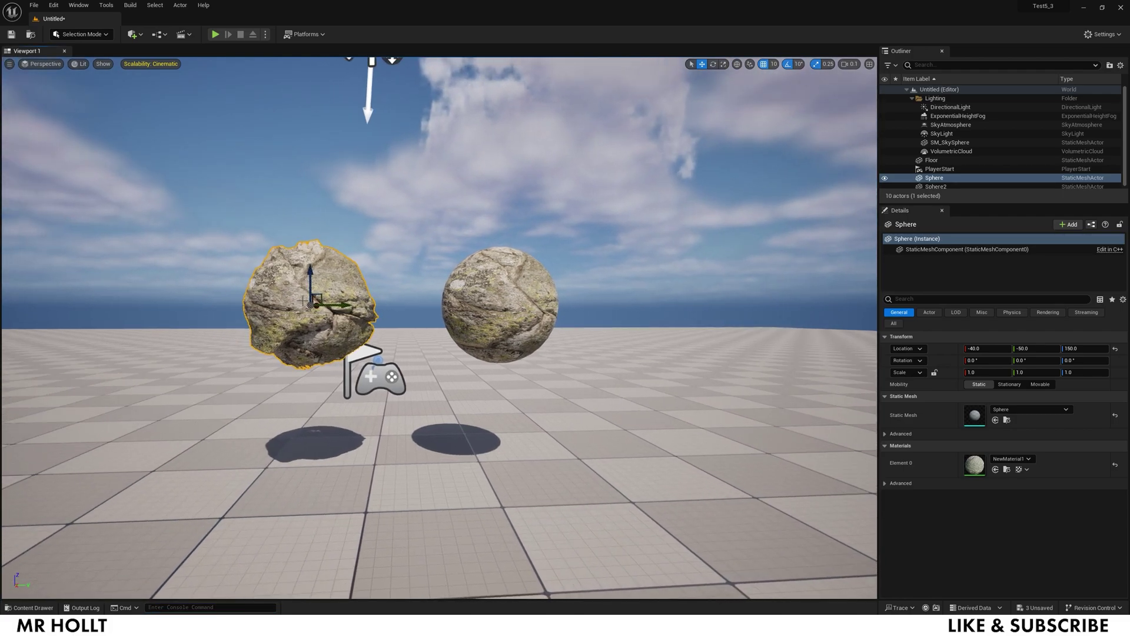
left_click(498, 305)
key("w")
mouse_move(498, 305)
right_mouse_down()
mouse_move(472, 312)
mouse_move(479, 295)
right_mouse_up()
key("e")
key("q")
key("s")
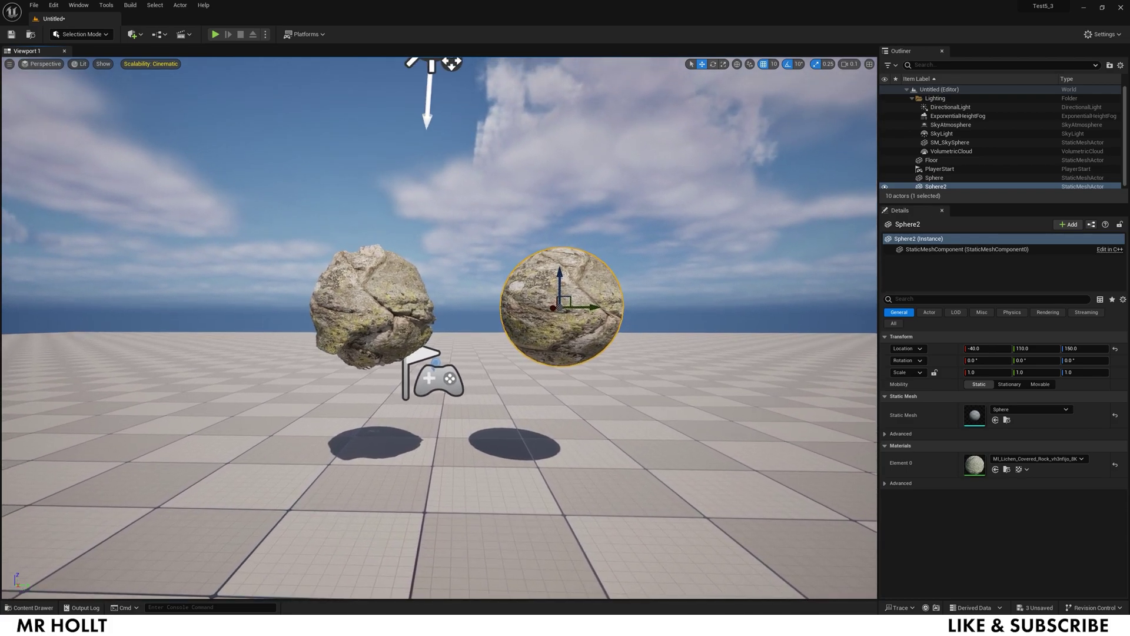